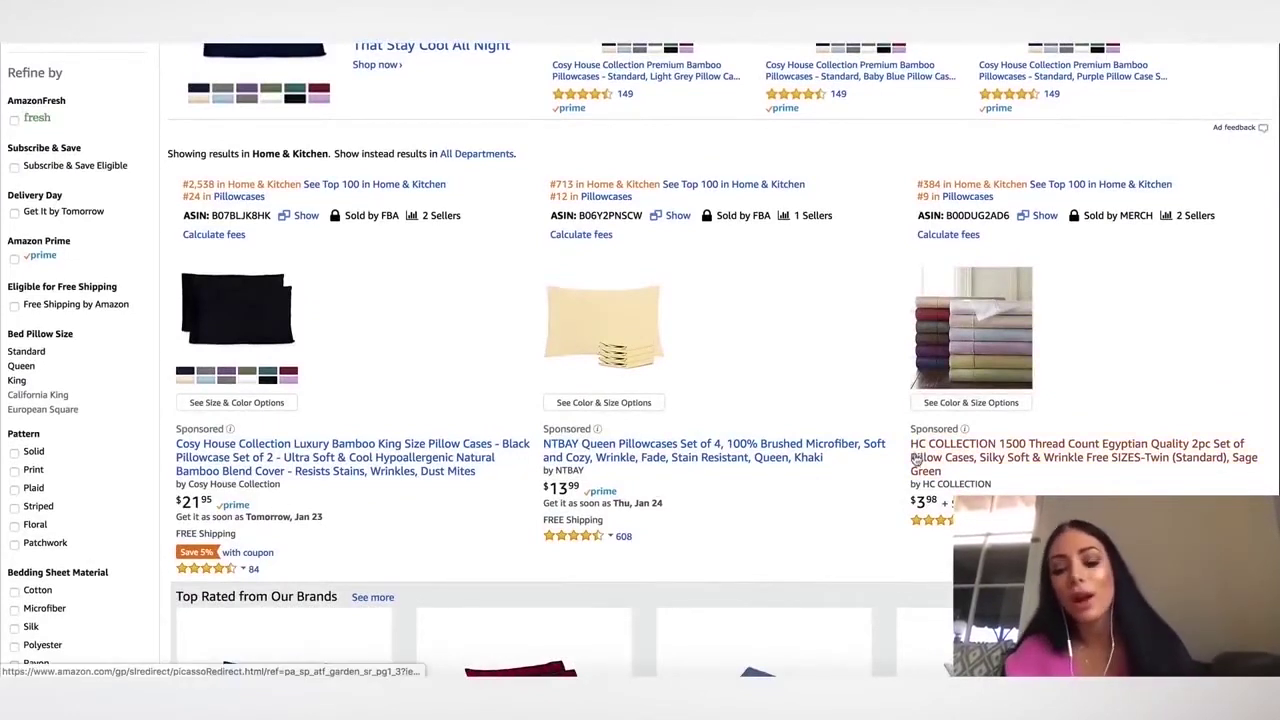
# Step: Check the Best Sellers Rank on the Cosy House black king-size pillowcase listing and return to the search results
pyautogui.click(398, 460)
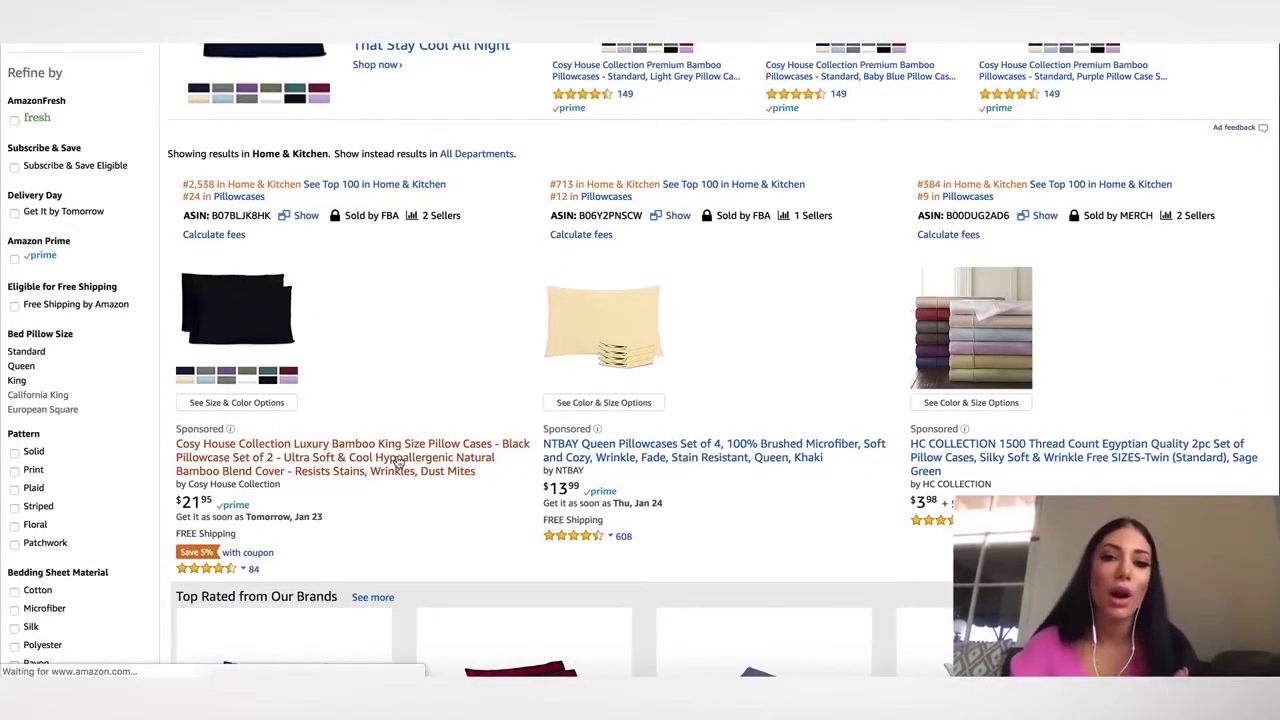
pyautogui.scroll(-4, 607, 410)
pyautogui.scroll(-15, 607, 410)
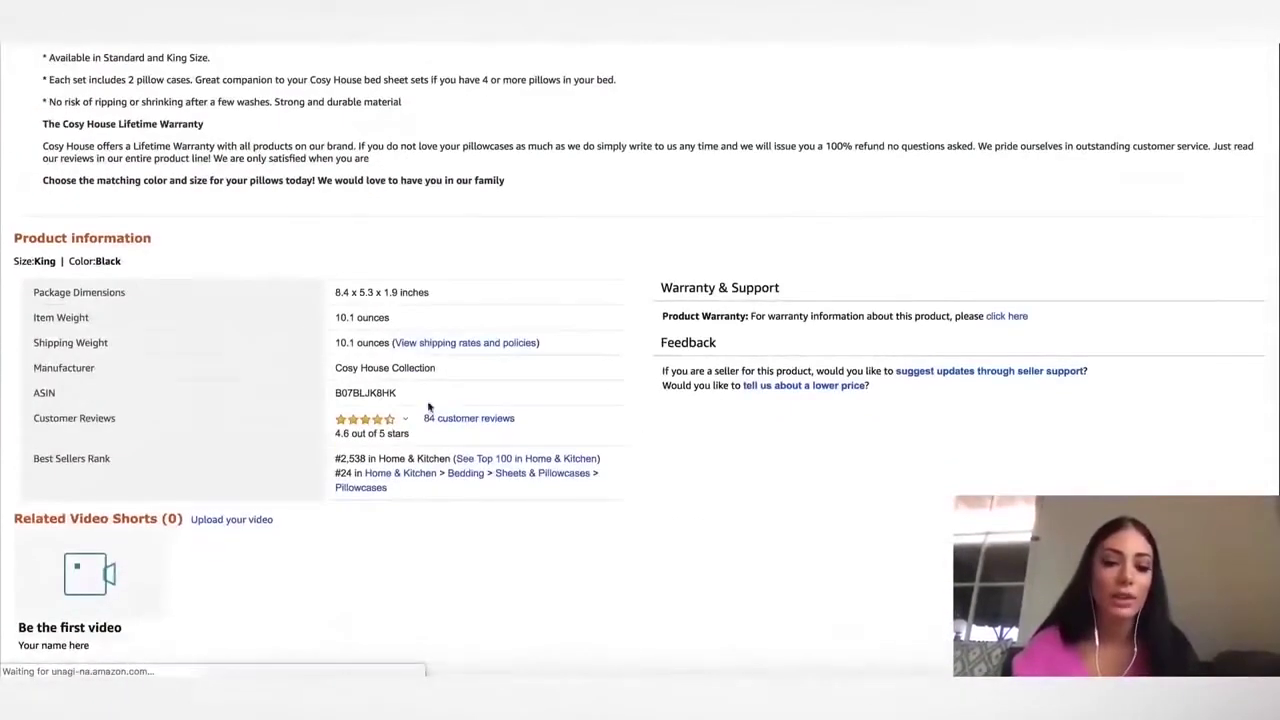
pyautogui.scroll(-2, 345, 404)
pyautogui.moveTo(334, 398); pyautogui.dragTo(453, 393)
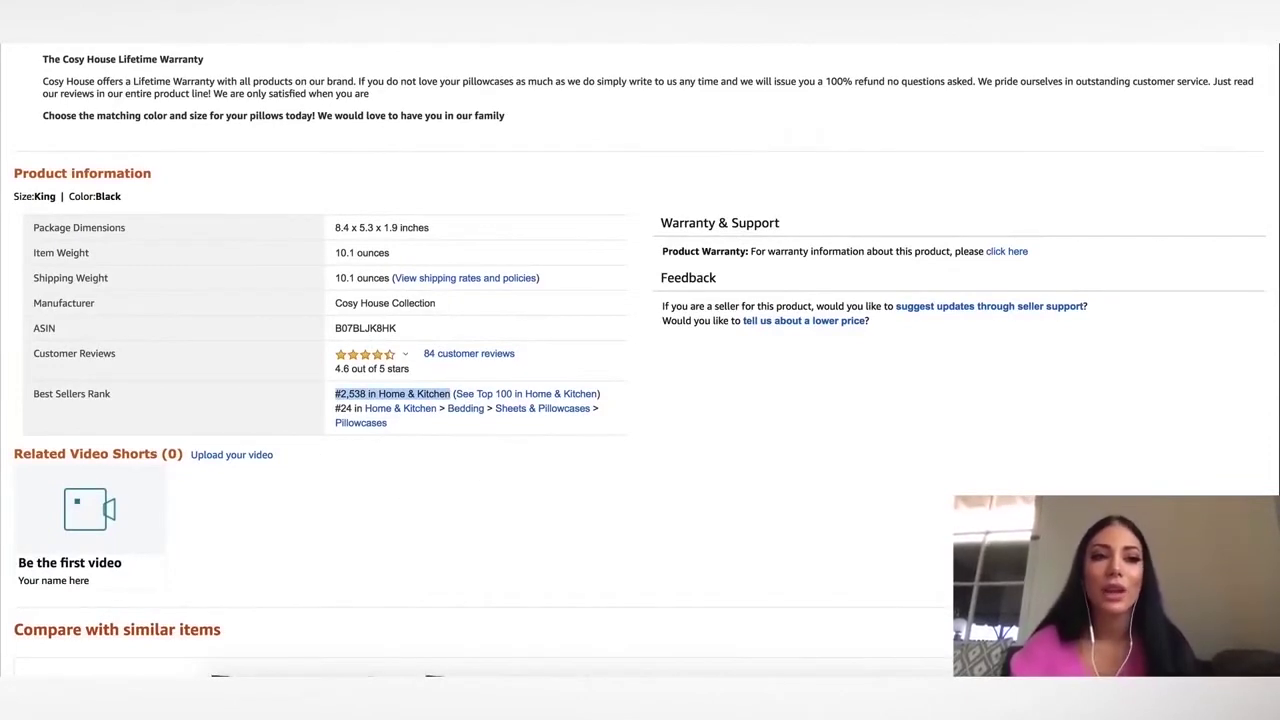
pyautogui.hotkey('alt', 'Left')
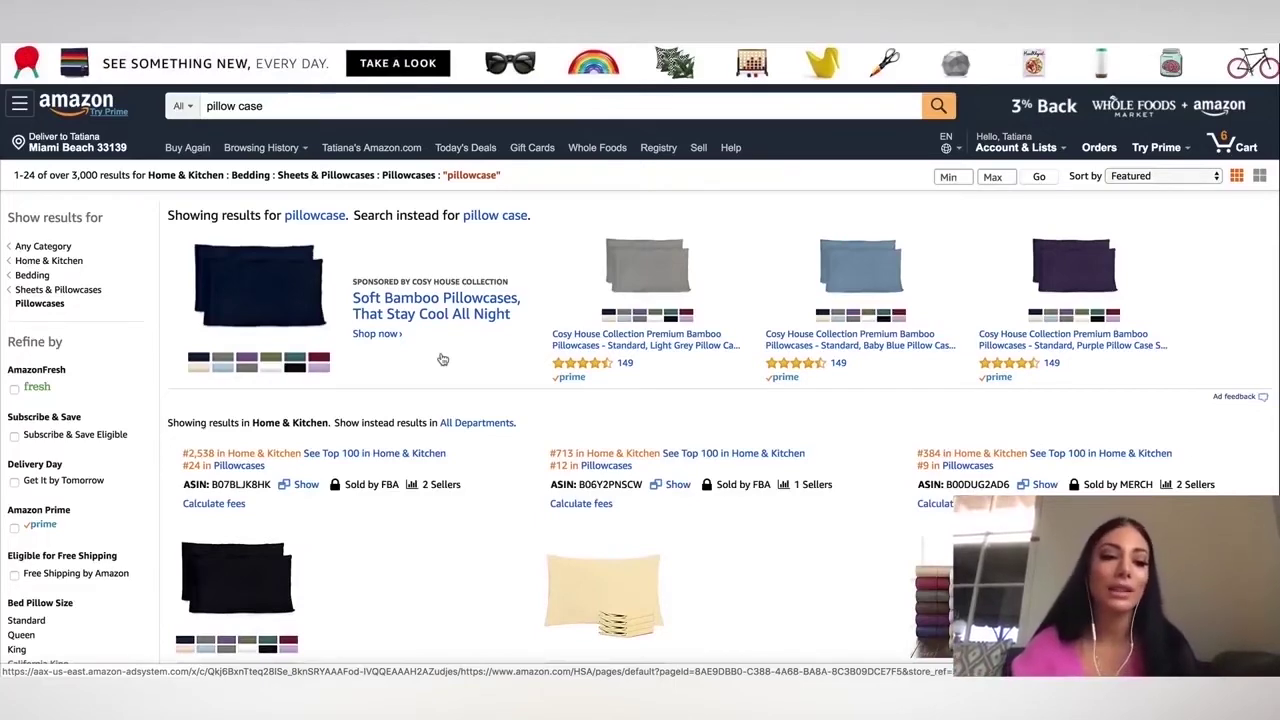
# Step: Run Xray product research on the pillow case search results and load more results into its table
pyautogui.scroll(-1, 443, 359)
pyautogui.scroll(-2, 443, 359)
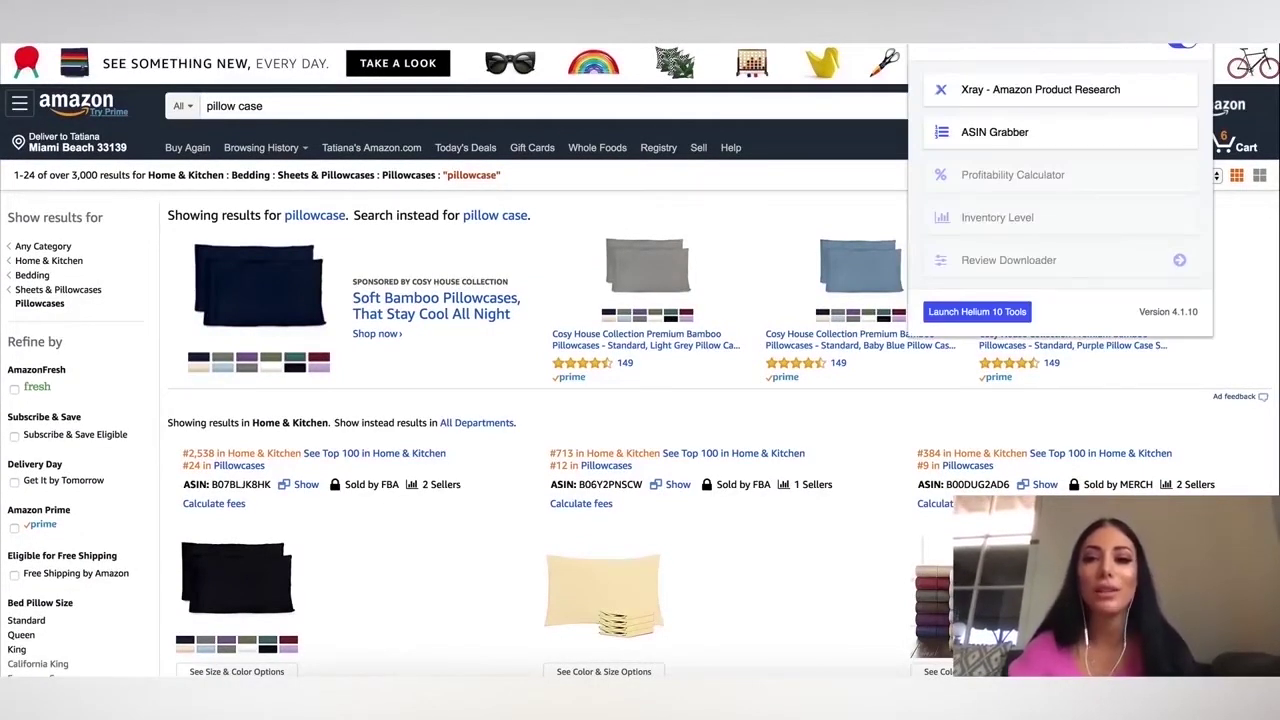
pyautogui.click(1083, 100)
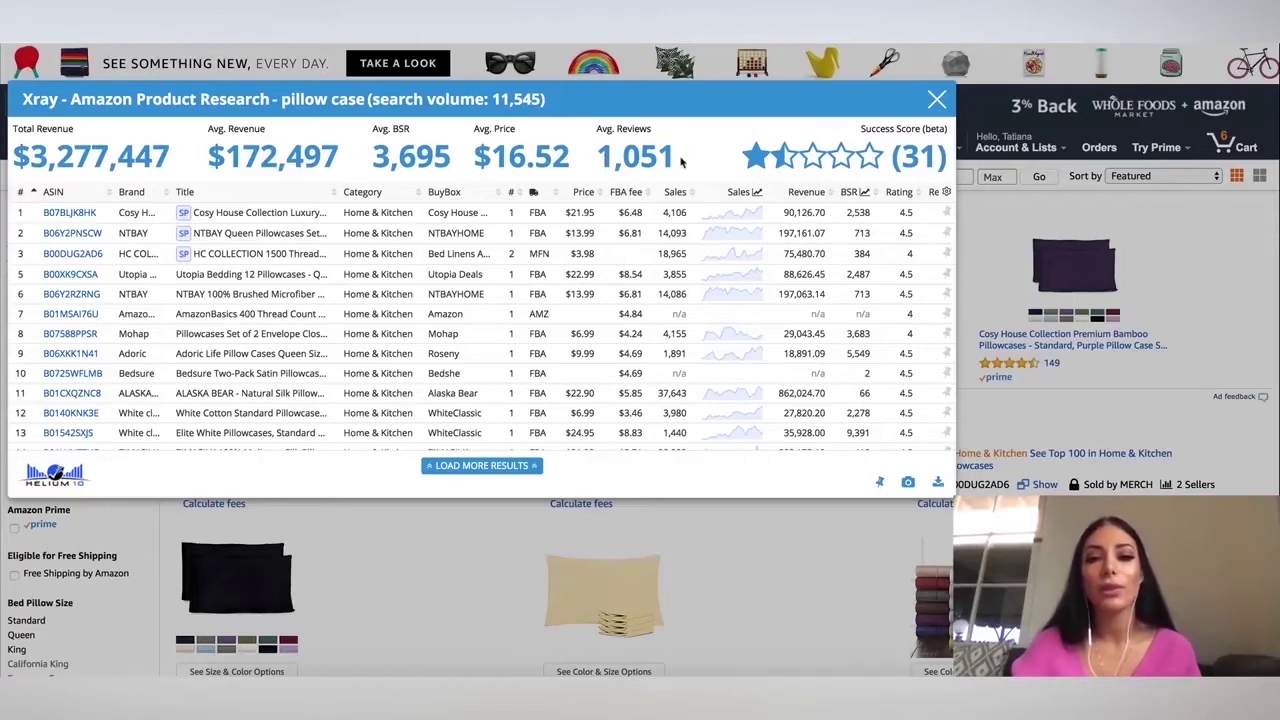
pyautogui.moveTo(905, 129)
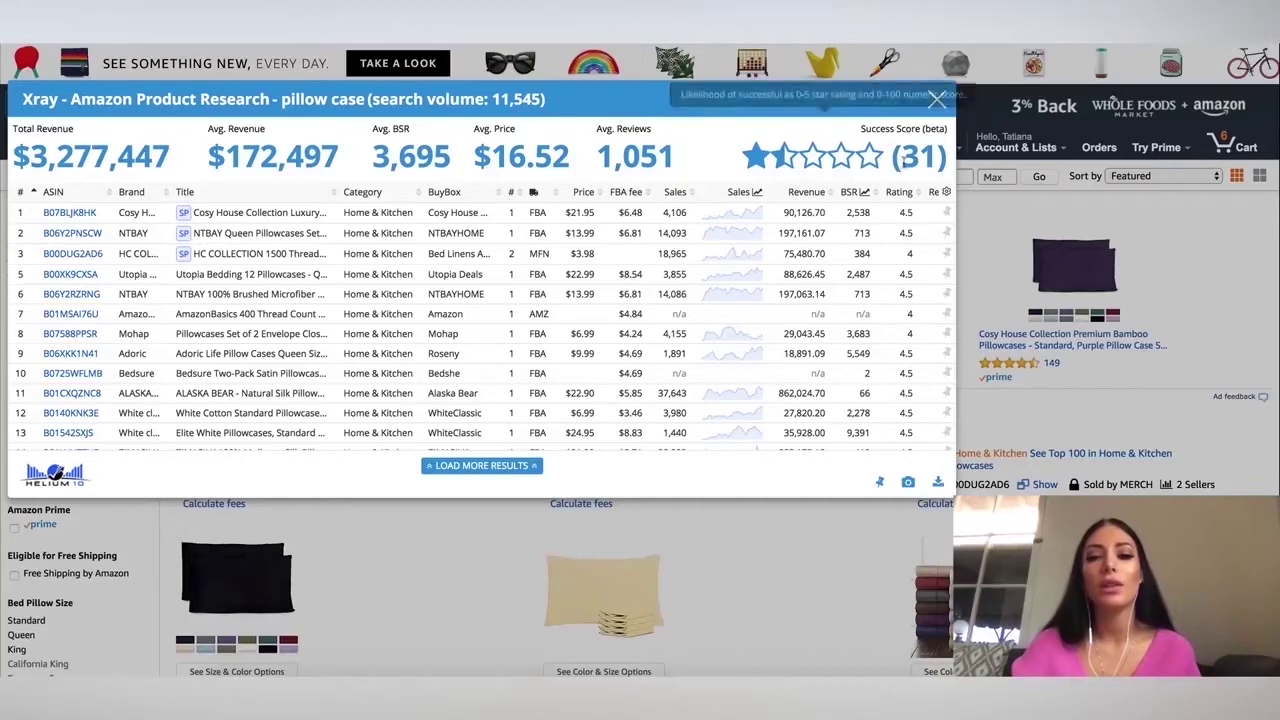
pyautogui.moveTo(779, 161)
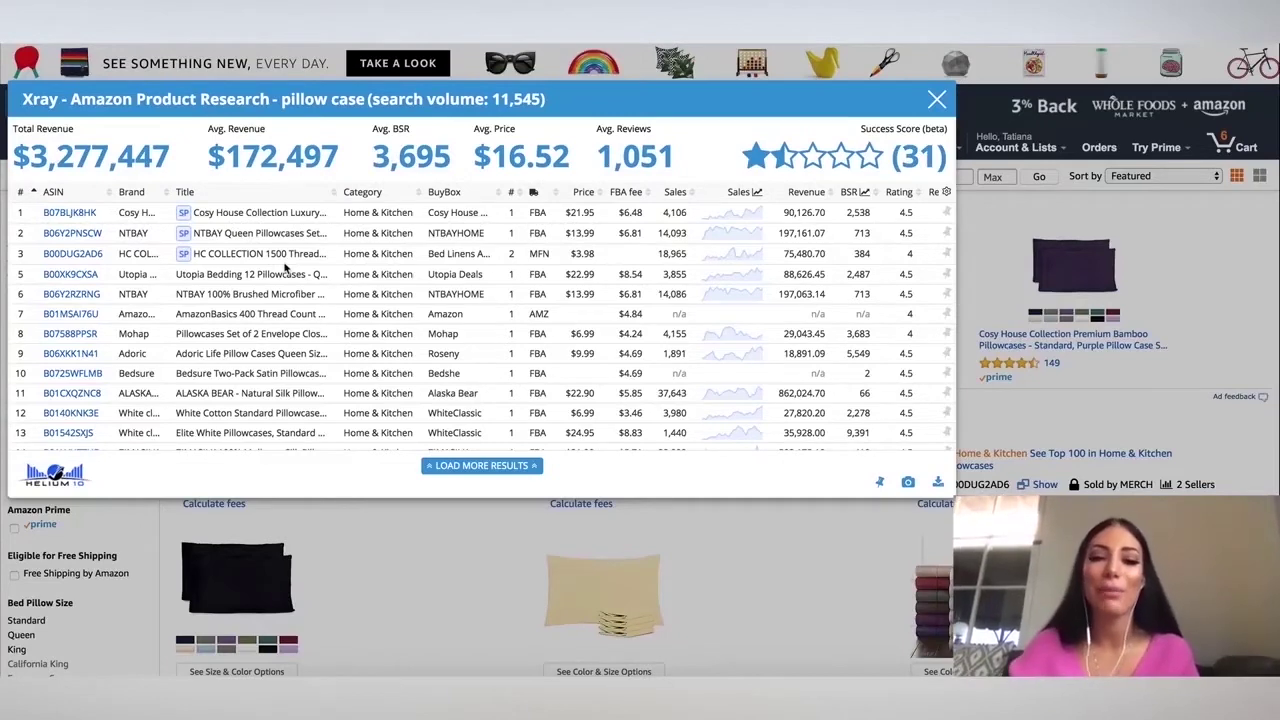
pyautogui.scroll(-2, 285, 265)
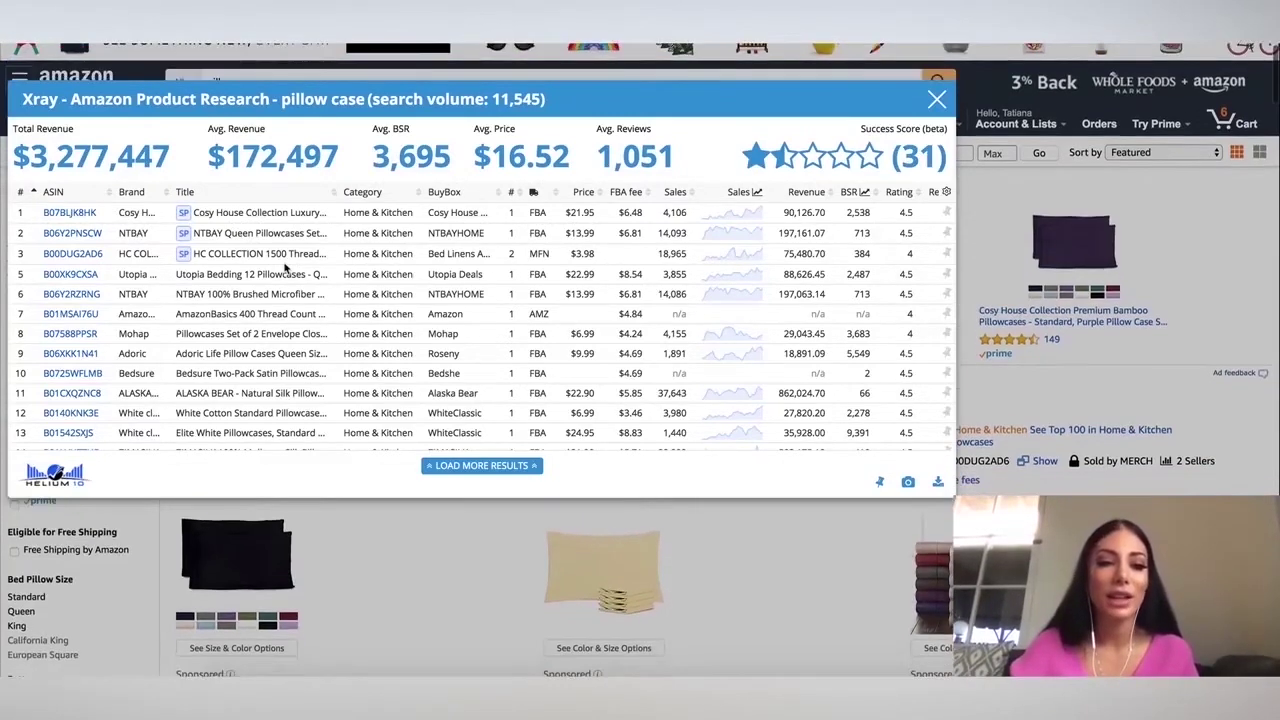
pyautogui.click(455, 466)
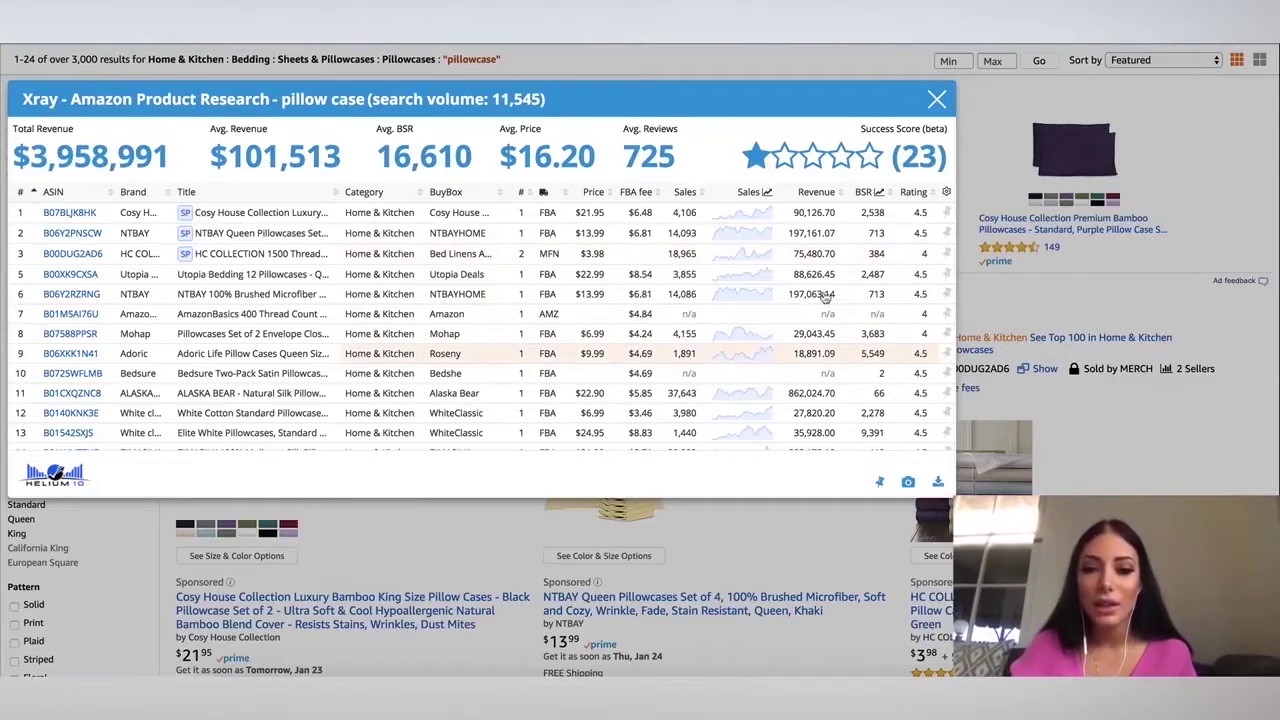
# Step: Examine the revenue, BSR and review counts of the pillowcase products listed in the Xray table
pyautogui.hscroll(2, 830, 287)
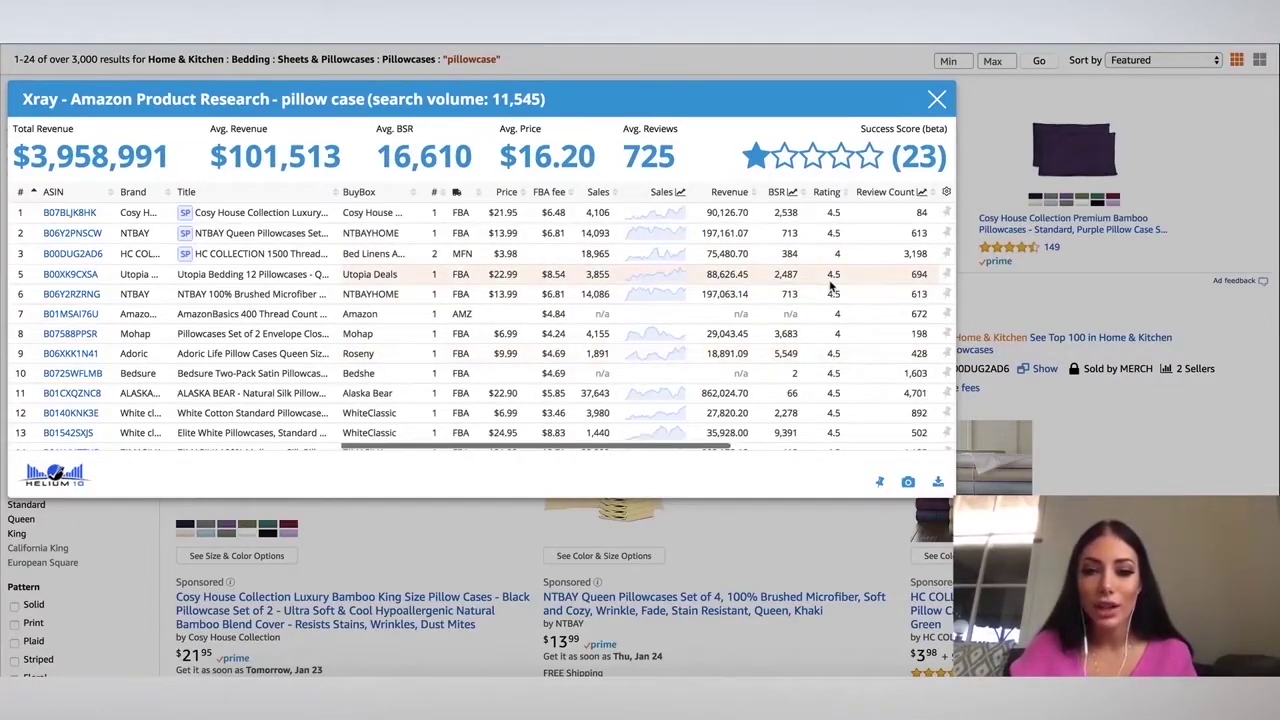
pyautogui.hscroll(1, 830, 287)
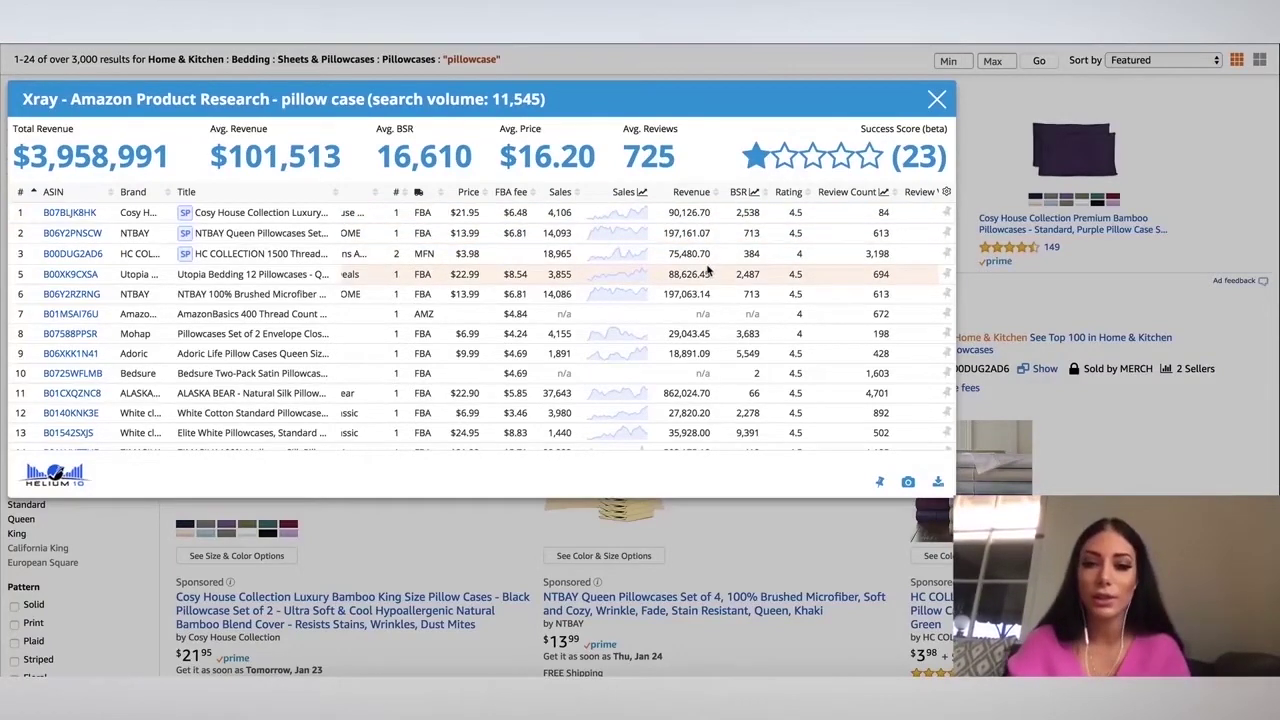
pyautogui.scroll(-1, 707, 262)
pyautogui.scroll(-2, 707, 268)
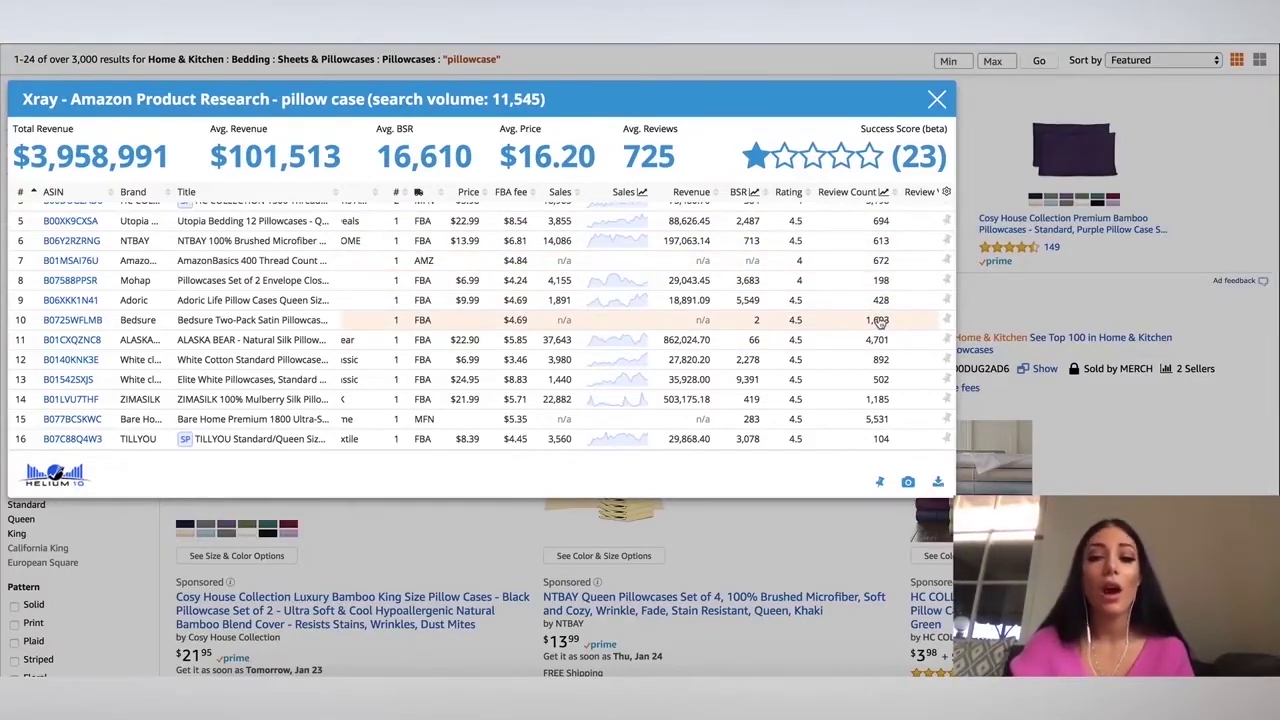
pyautogui.scroll(-2, 877, 321)
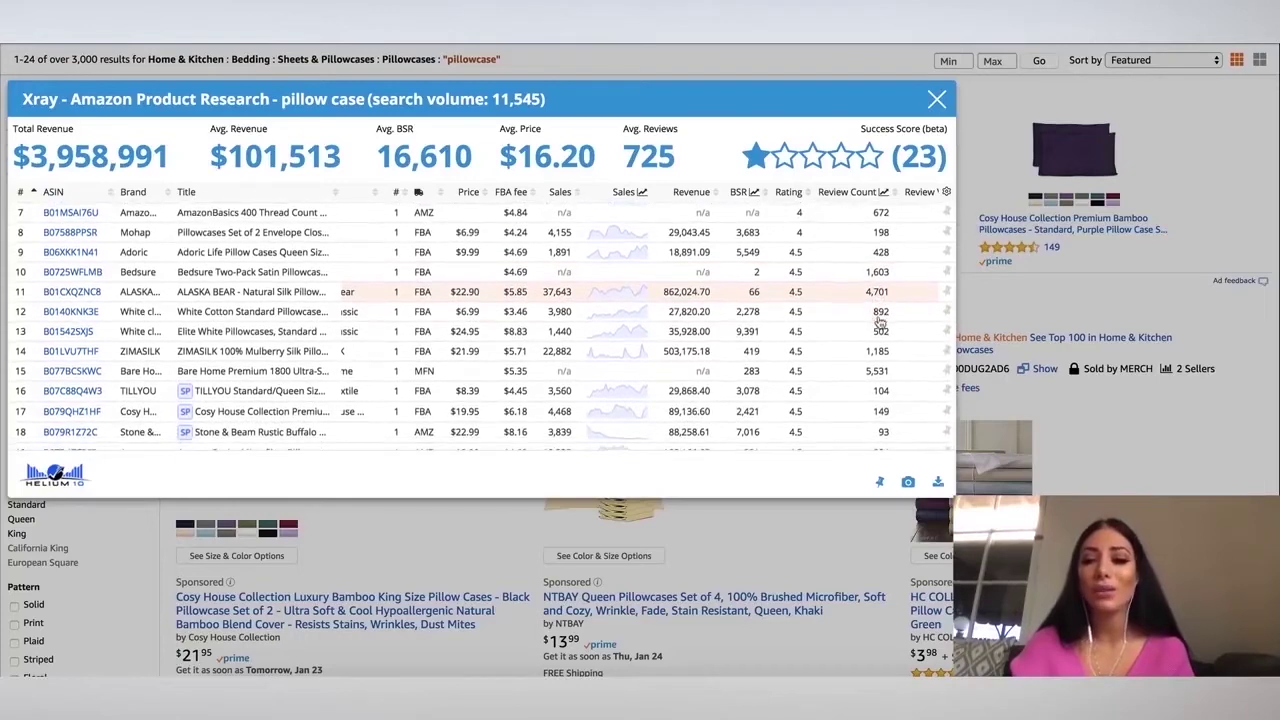
pyautogui.scroll(-1, 879, 321)
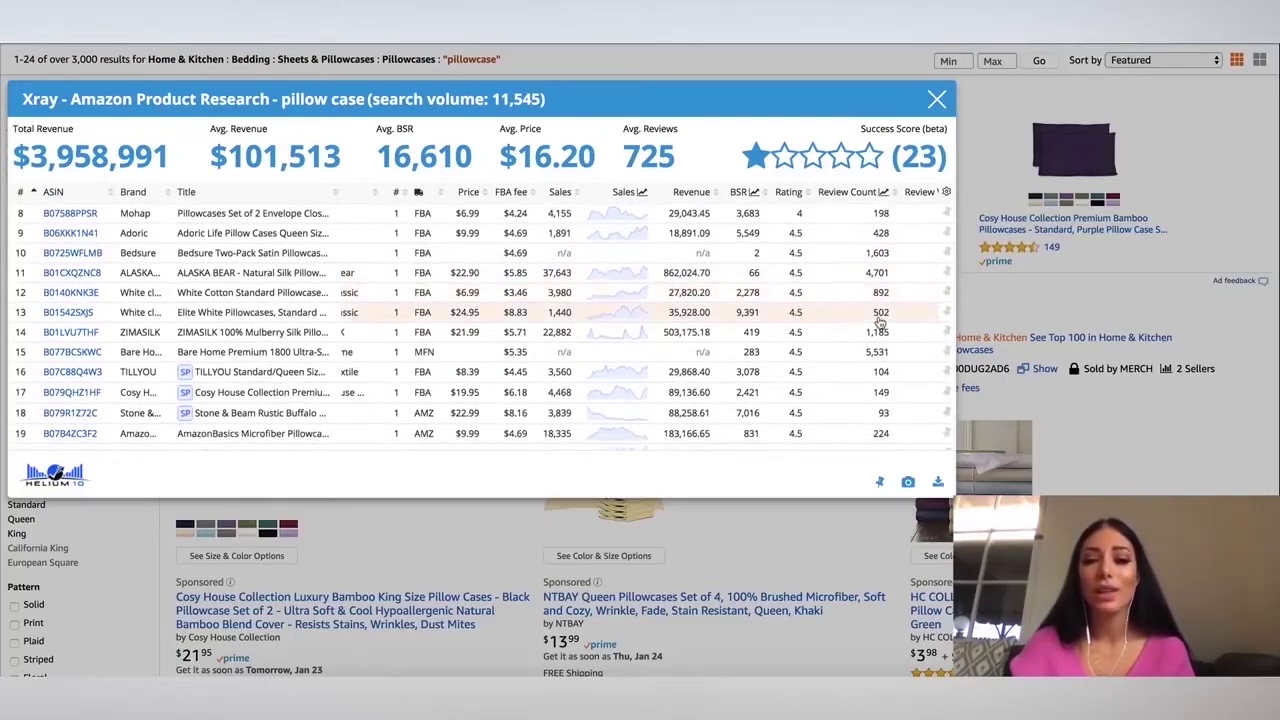
pyautogui.scroll(-1, 879, 321)
pyautogui.scroll(-1, 879, 321)
pyautogui.scroll(-1, 879, 321)
pyautogui.scroll(-1, 880, 321)
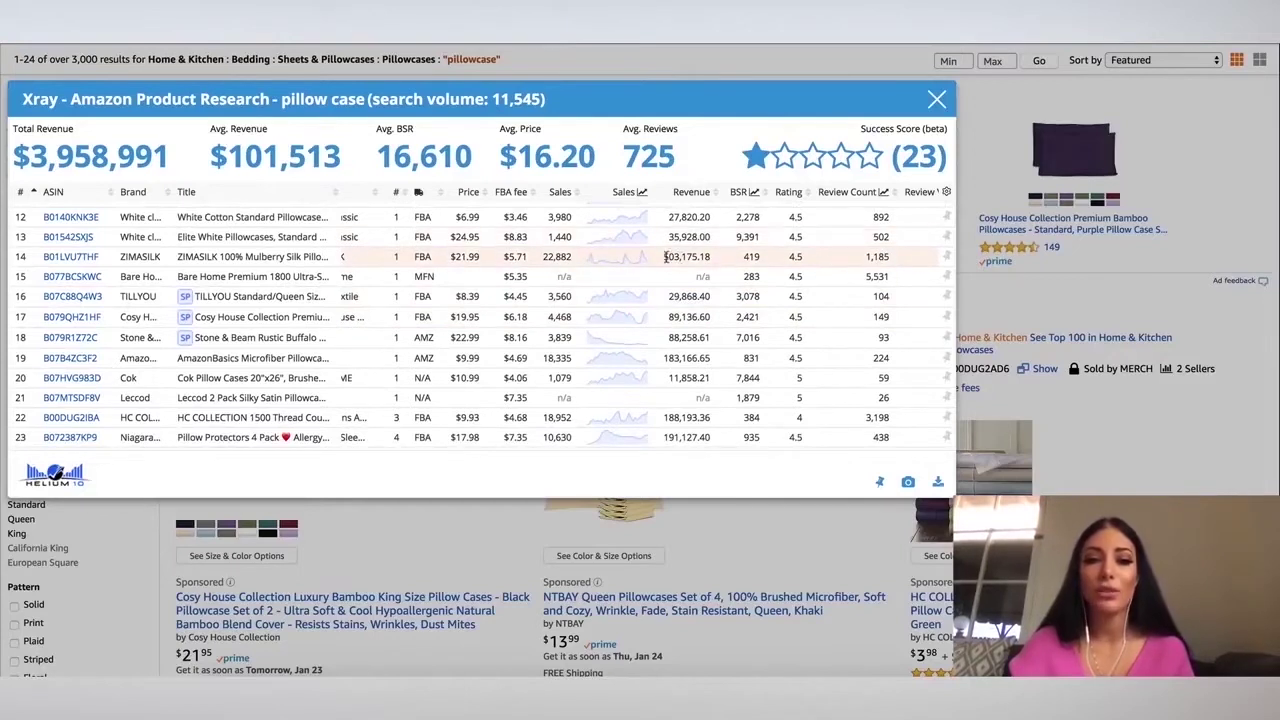
# Step: Inspect the revenue and product preview of the ZIMASILK mulberry silk pillowcase and close the Xray results
pyautogui.moveTo(665, 256); pyautogui.dragTo(720, 258)
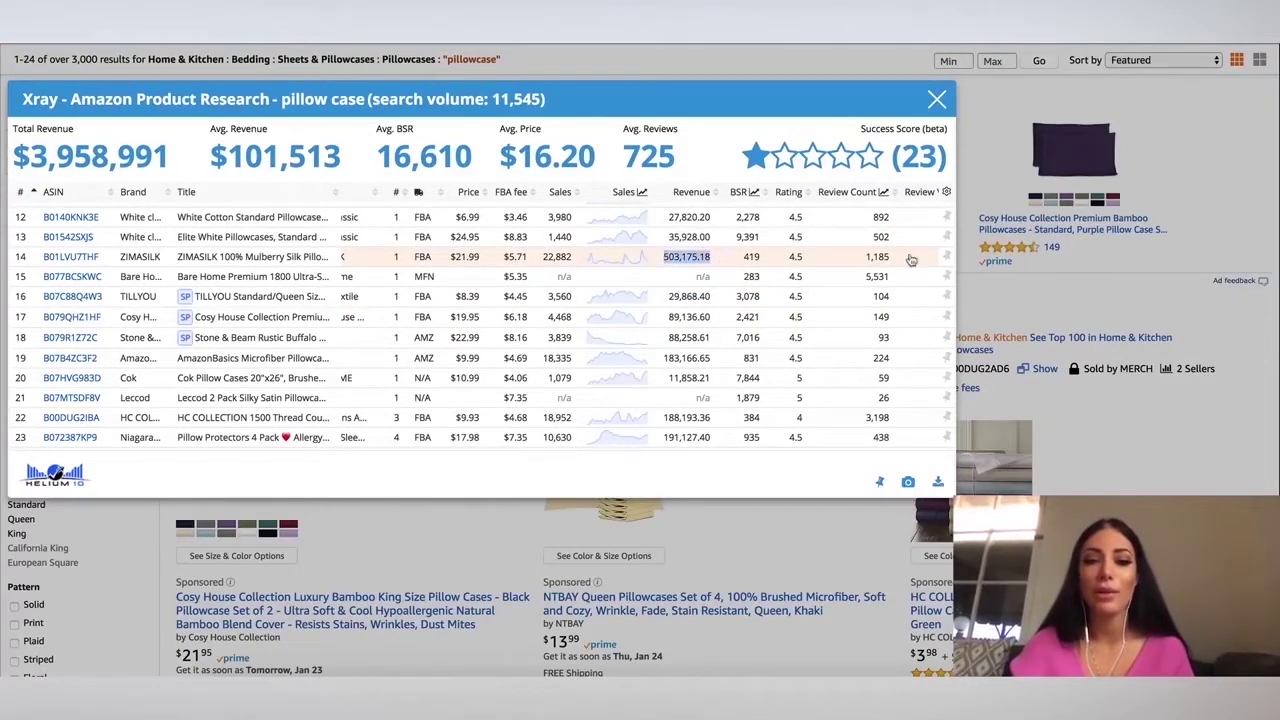
pyautogui.moveTo(82, 262)
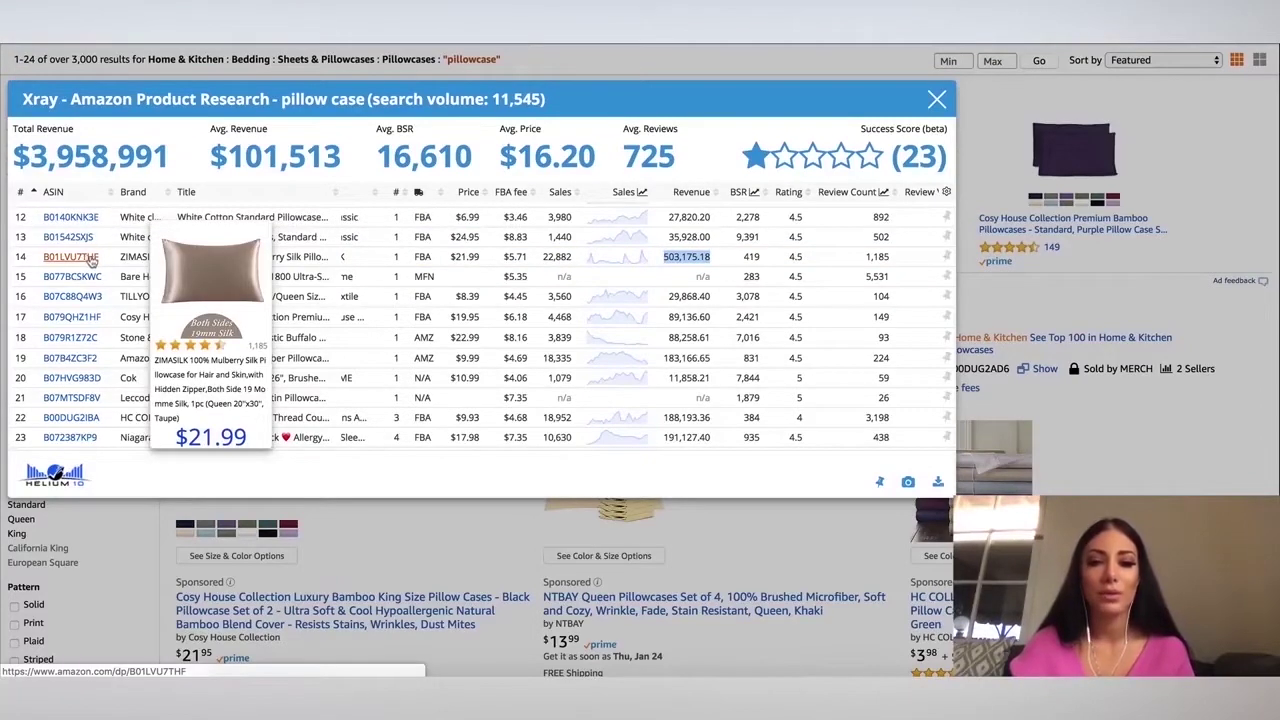
pyautogui.scroll(-1, 545, 340)
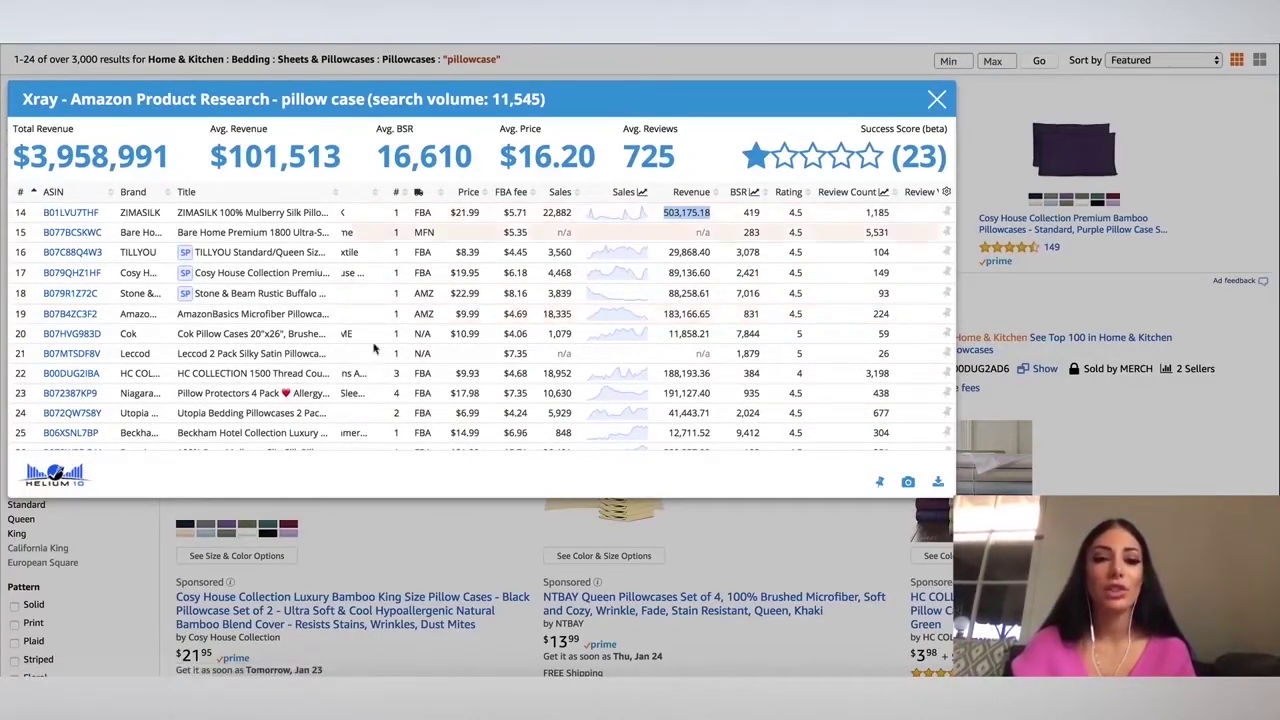
pyautogui.scroll(-1, 820, 329)
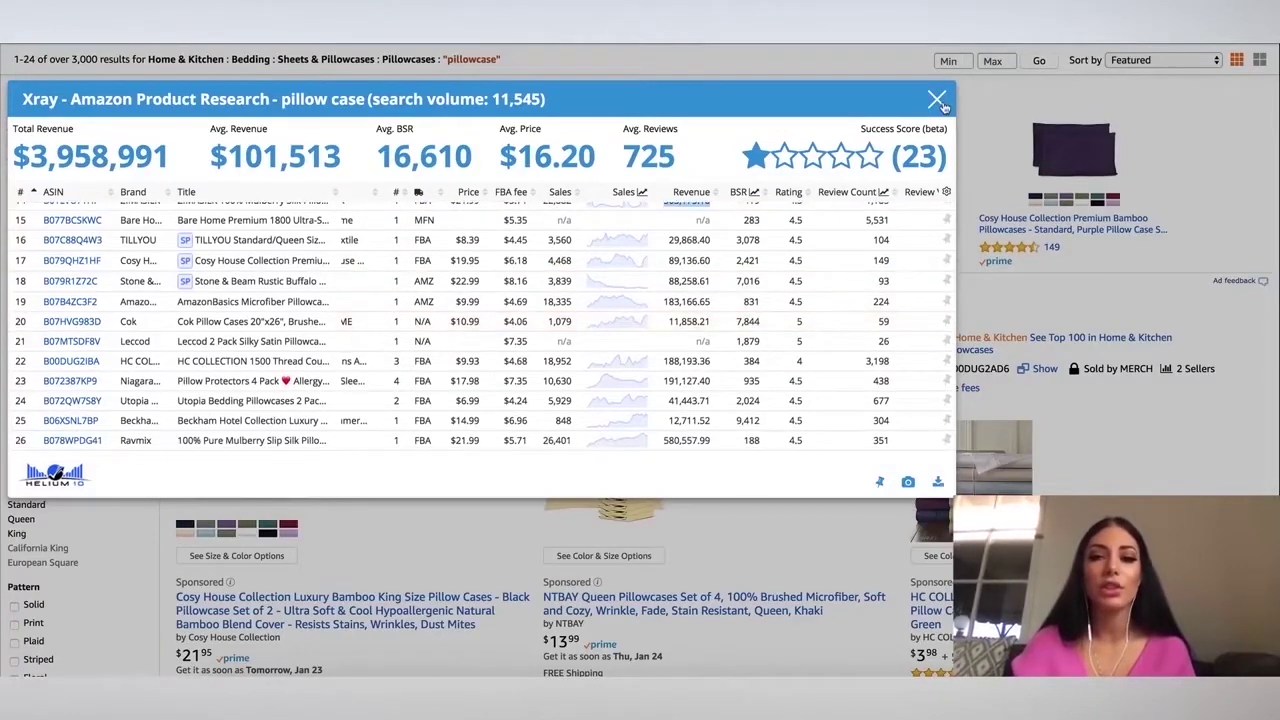
pyautogui.click(936, 99)
# Step: Switch to the Helium 10 tools site and open the Black Box product research tool
pyautogui.scroll(-4, 410, 314)
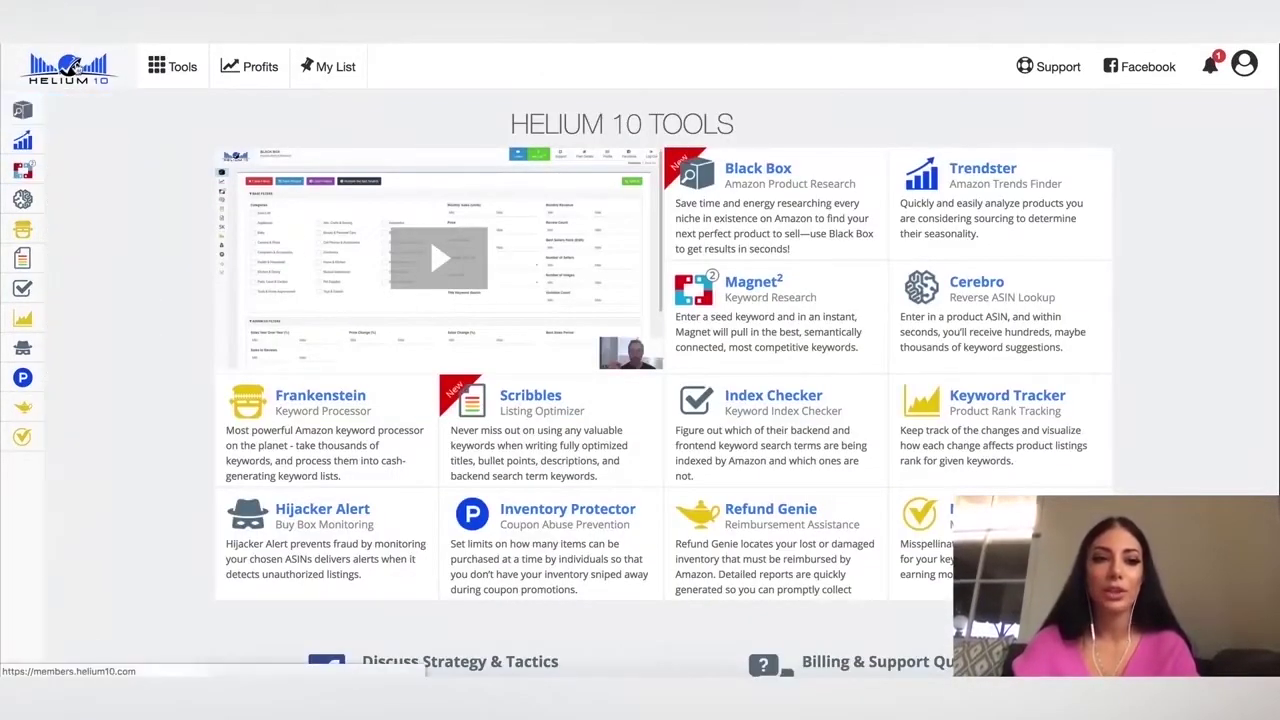
pyautogui.click(72, 68)
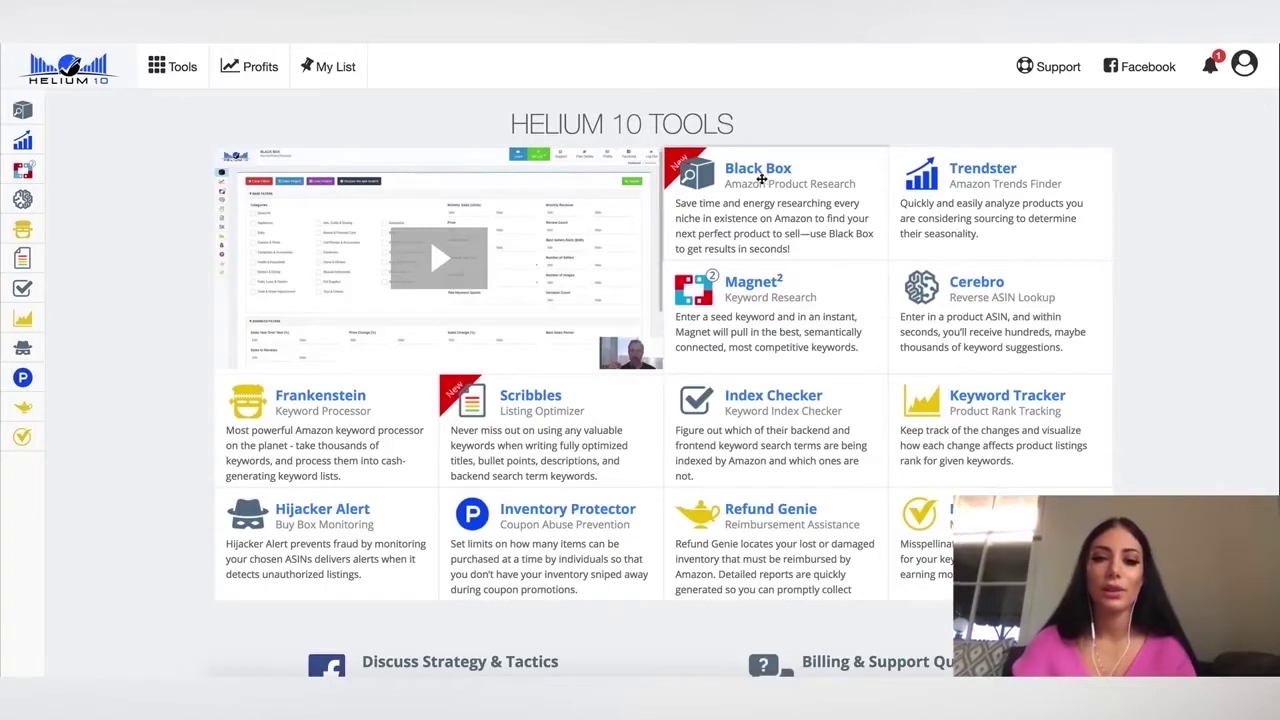
pyautogui.moveTo(10, 113)
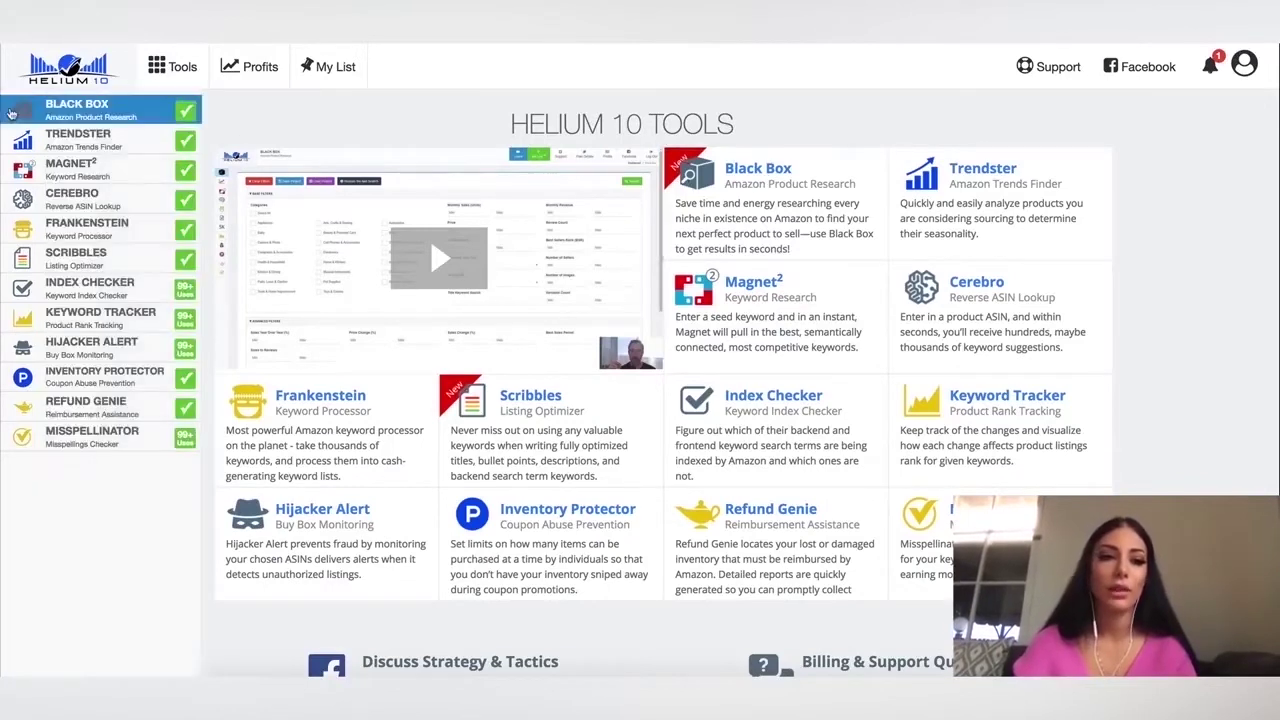
pyautogui.click(77, 115)
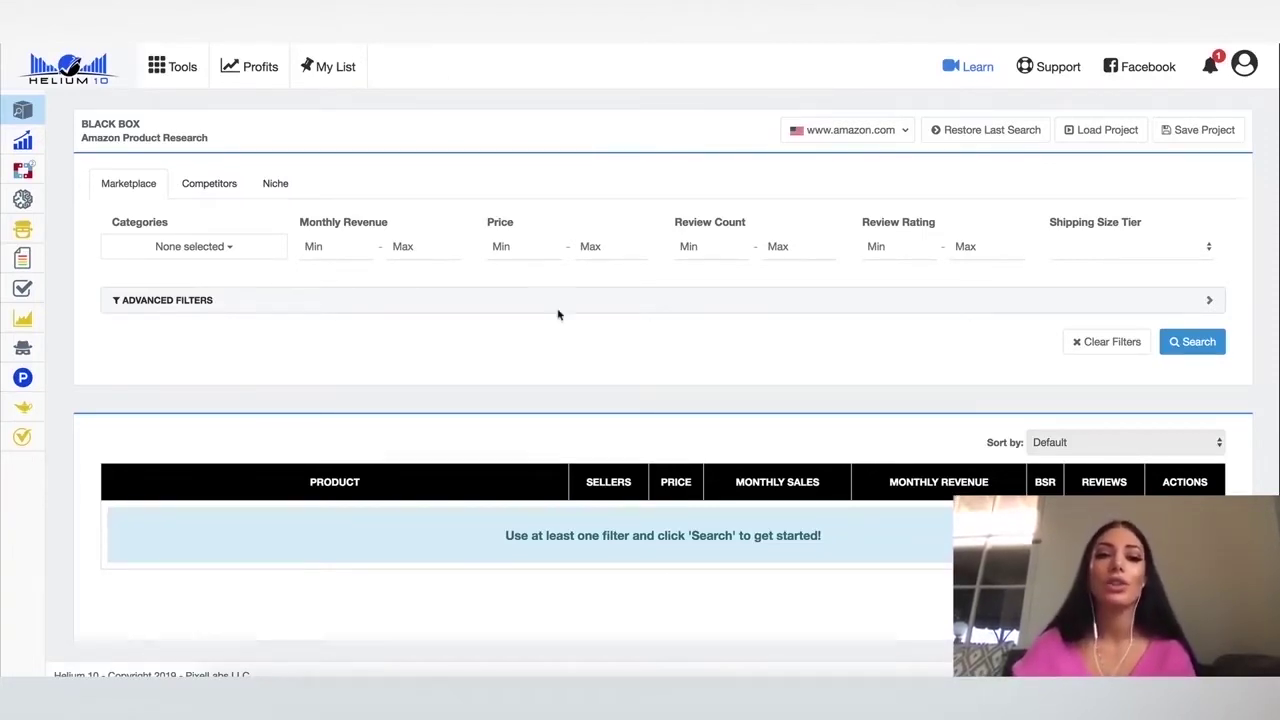
pyautogui.moveTo(60, 165)
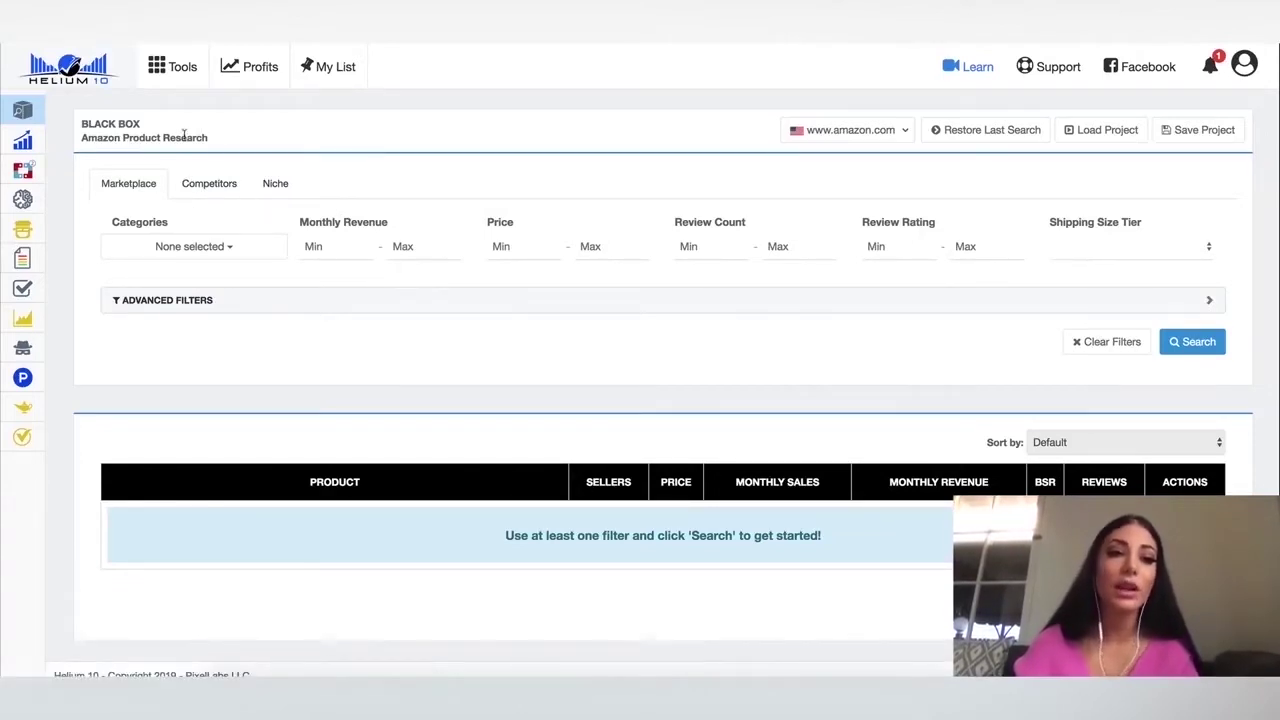
# Step: Restrict the Black Box marketplace search to the Beauty & Personal Care category
pyautogui.click(228, 258)
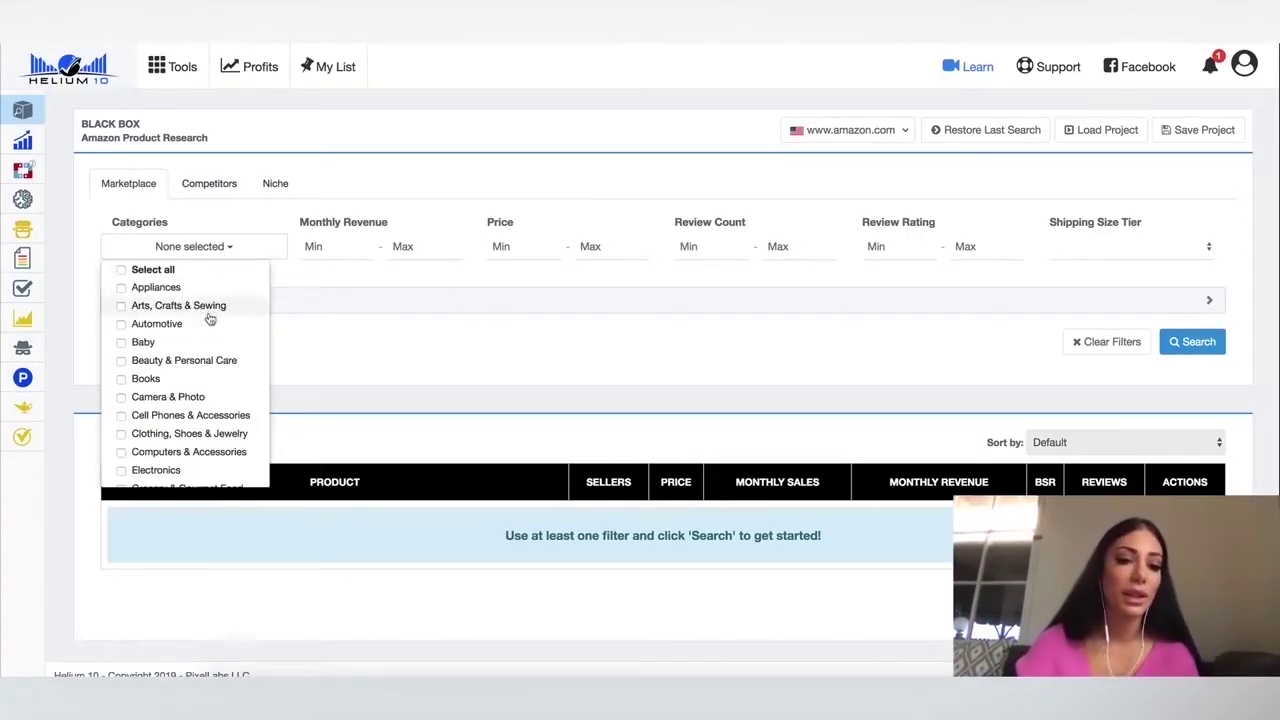
pyautogui.scroll(-1, 186, 443)
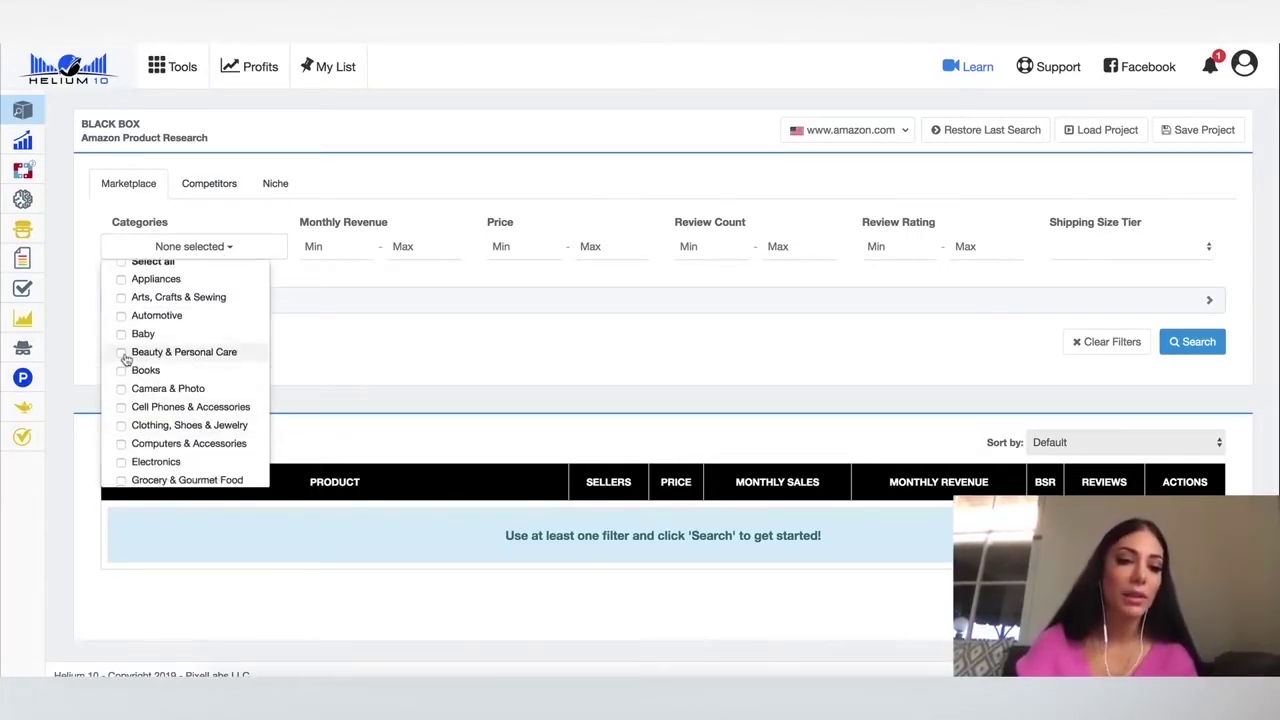
pyautogui.click(124, 356)
pyautogui.click(349, 249)
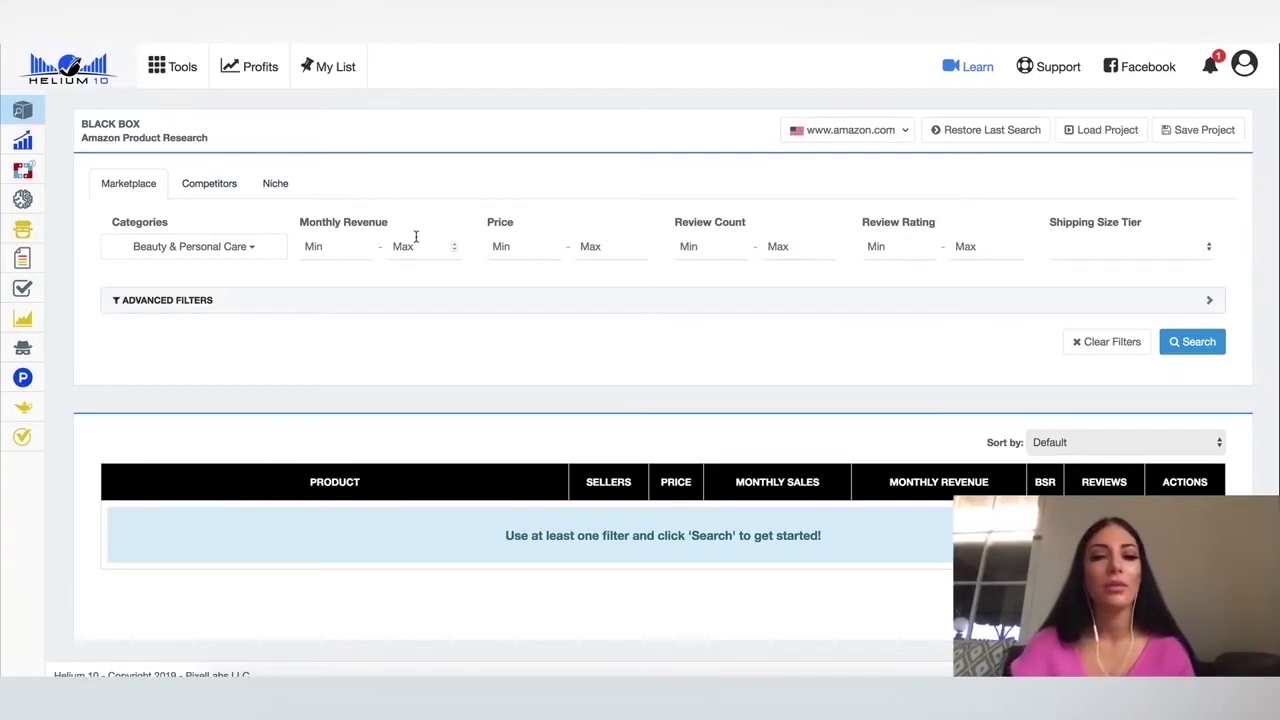
# Step: Set the price filter to a minimum of 19 and a maximum of 60
pyautogui.click(547, 247)
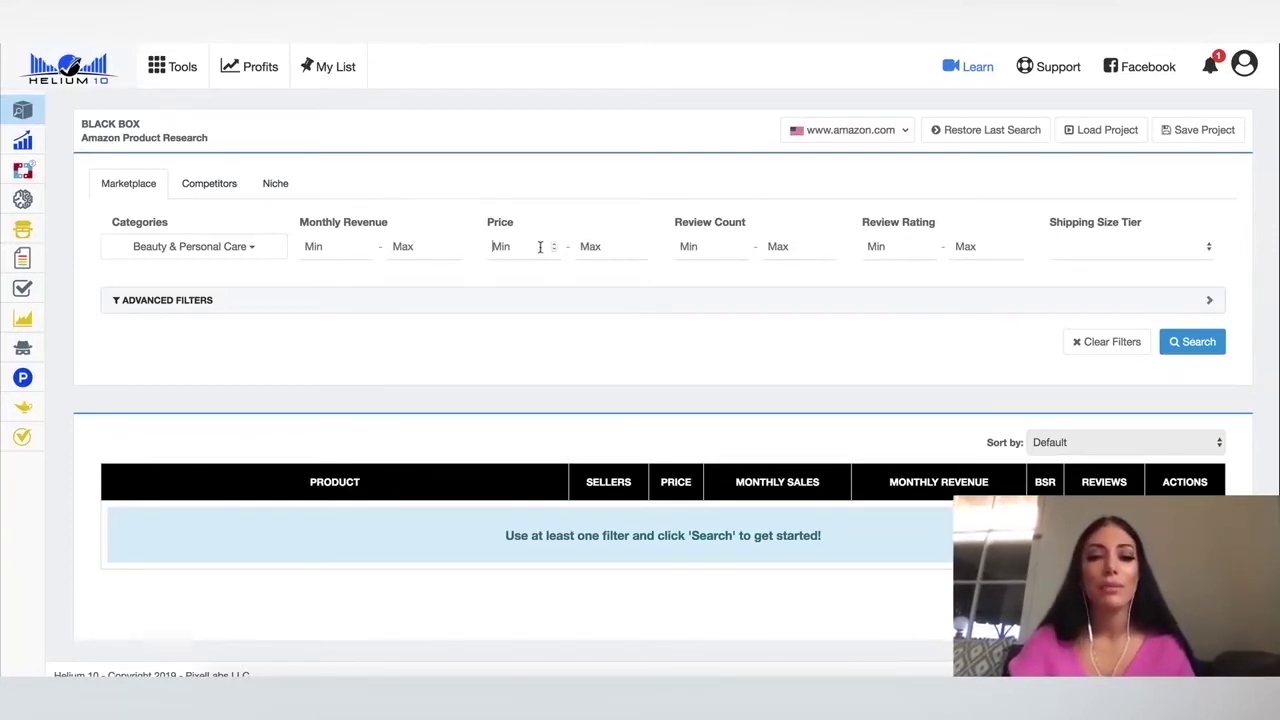
pyautogui.write('09')
pyautogui.press('BackSpace')
pyautogui.write('19')
pyautogui.click(593, 248)
pyautogui.write('60')
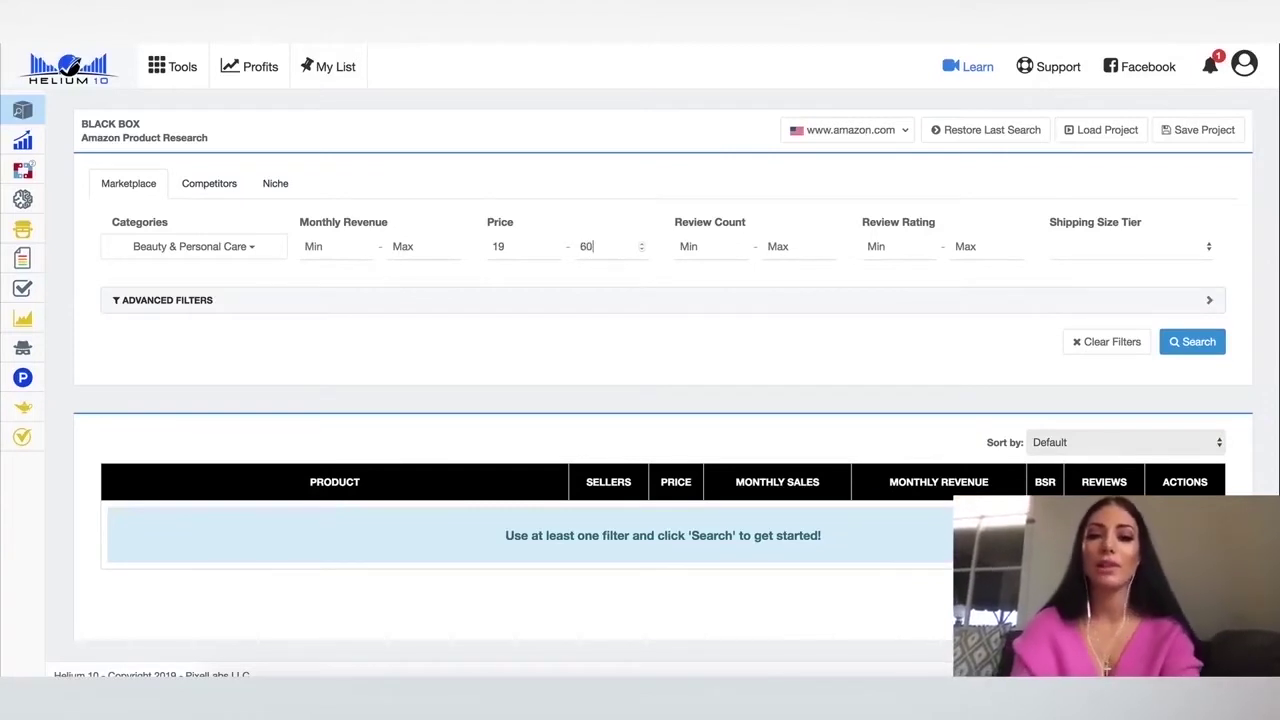
# Step: Limit the review count to a maximum of 300 and set the shipping size tier to Standard Size
pyautogui.click(778, 247)
pyautogui.write('300')
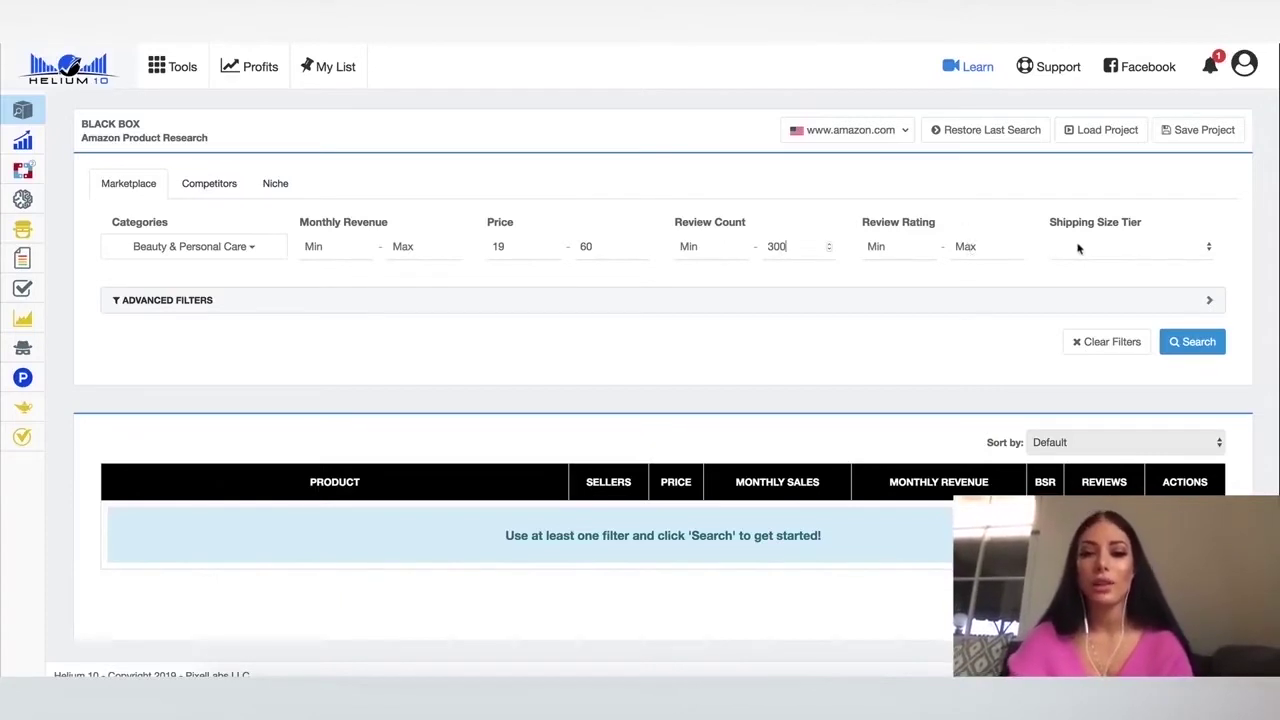
pyautogui.click(1146, 250)
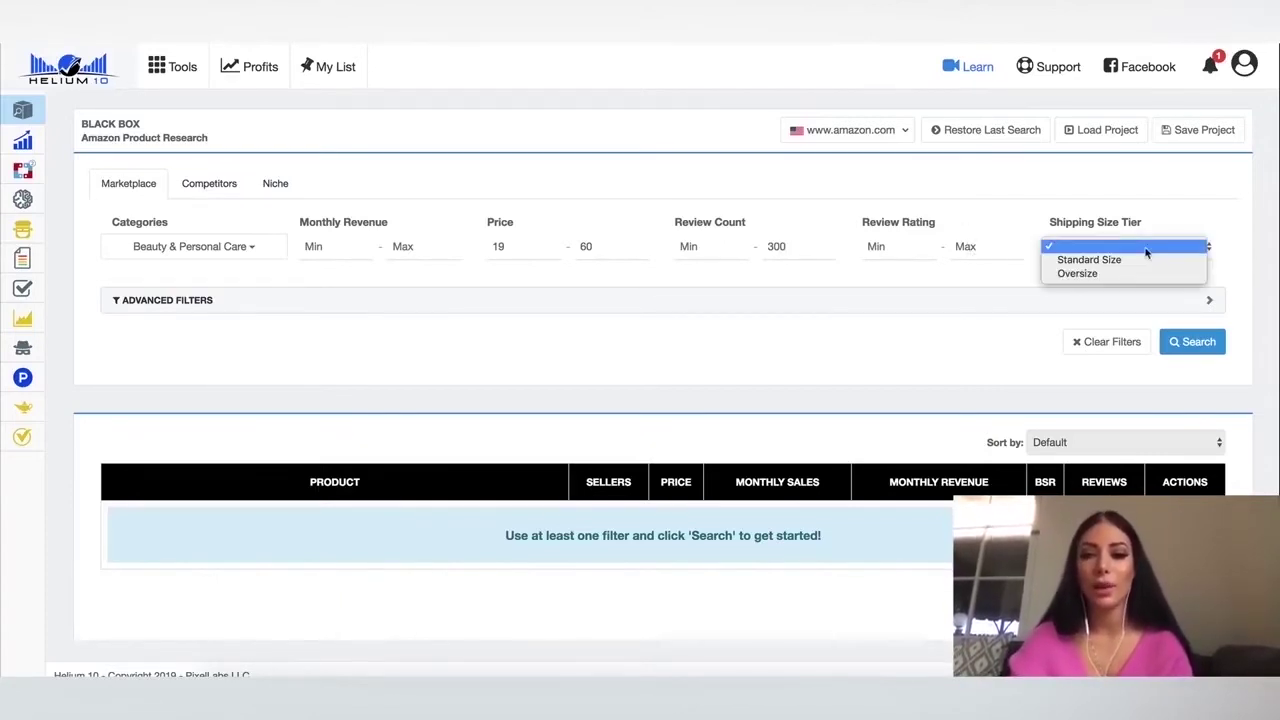
pyautogui.click(1141, 263)
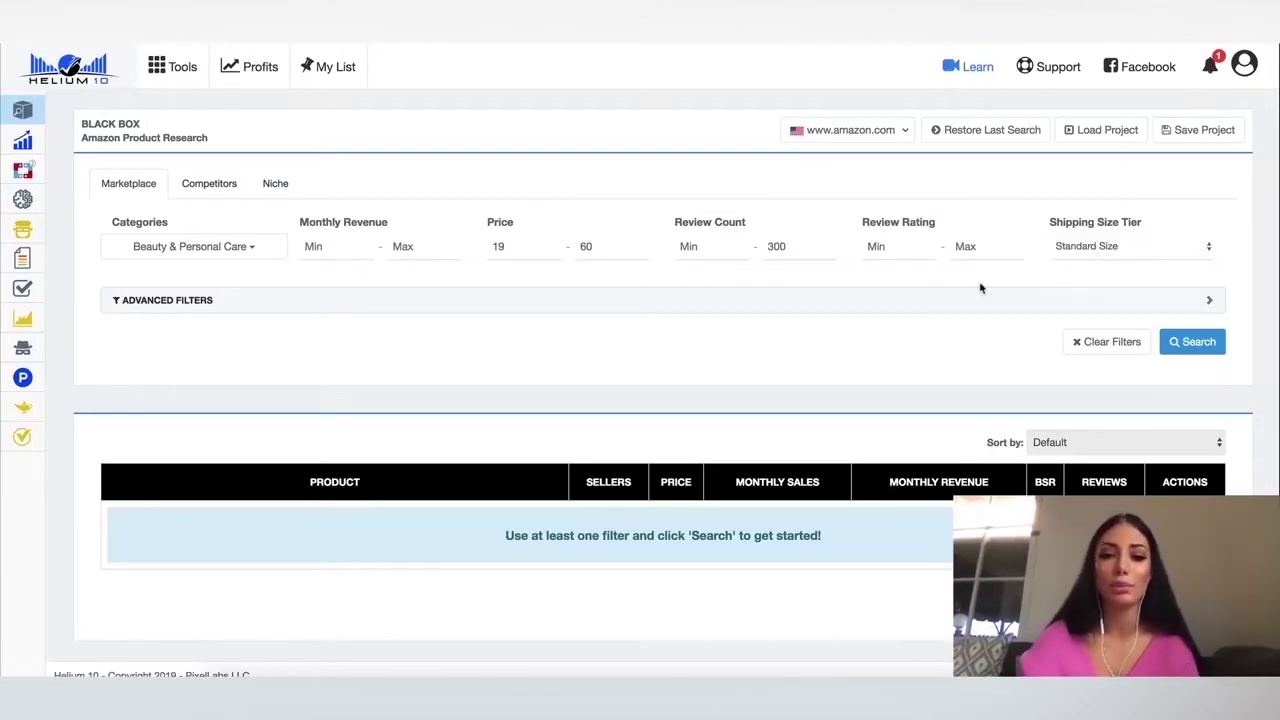
# Step: Expand the advanced filters, run the filtered product search and look through the products found
pyautogui.click(157, 300)
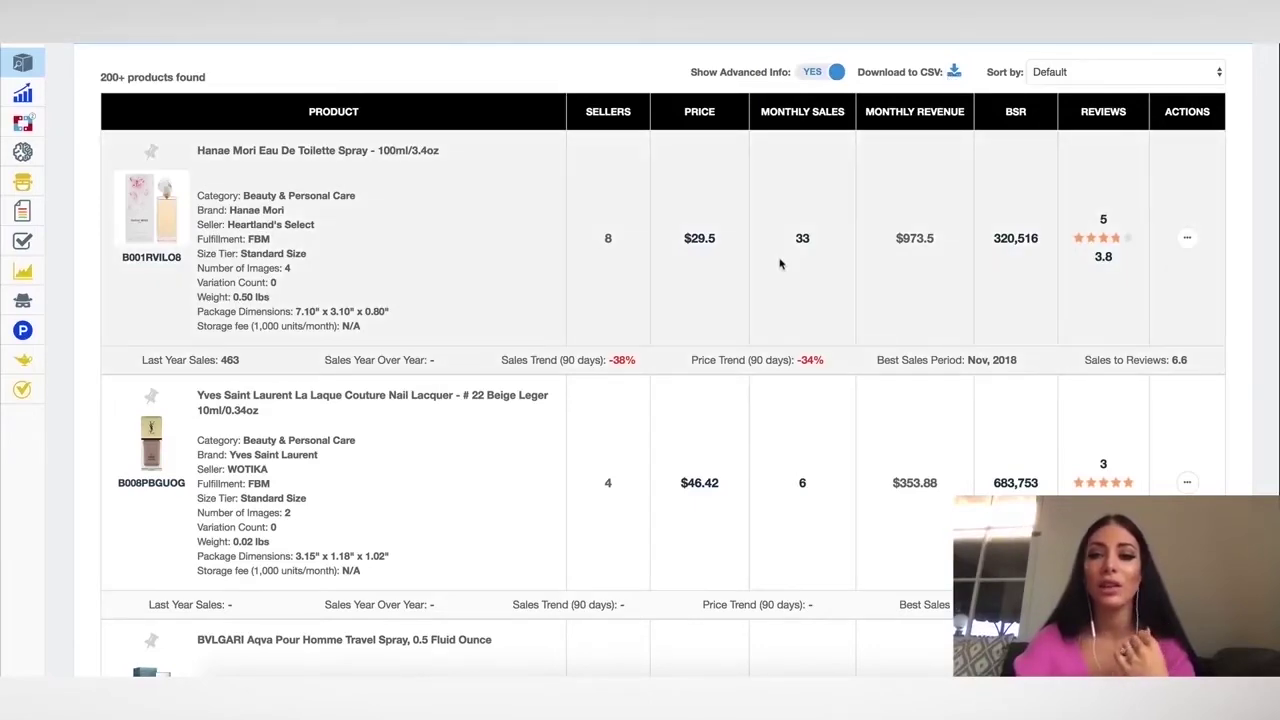
pyautogui.scroll(-2, 582, 249)
pyautogui.scroll(-8, 580, 249)
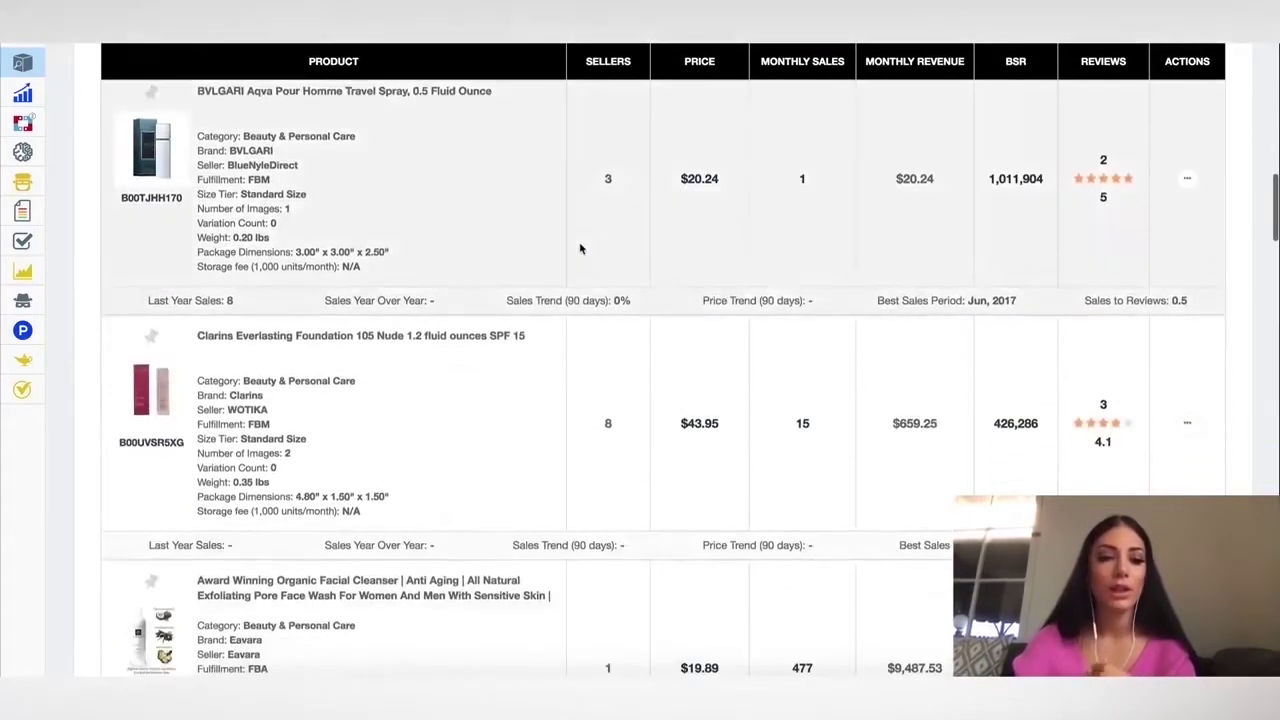
# Step: Look through more of the Black Box product results and return to the search filters
pyautogui.scroll(-6, 580, 249)
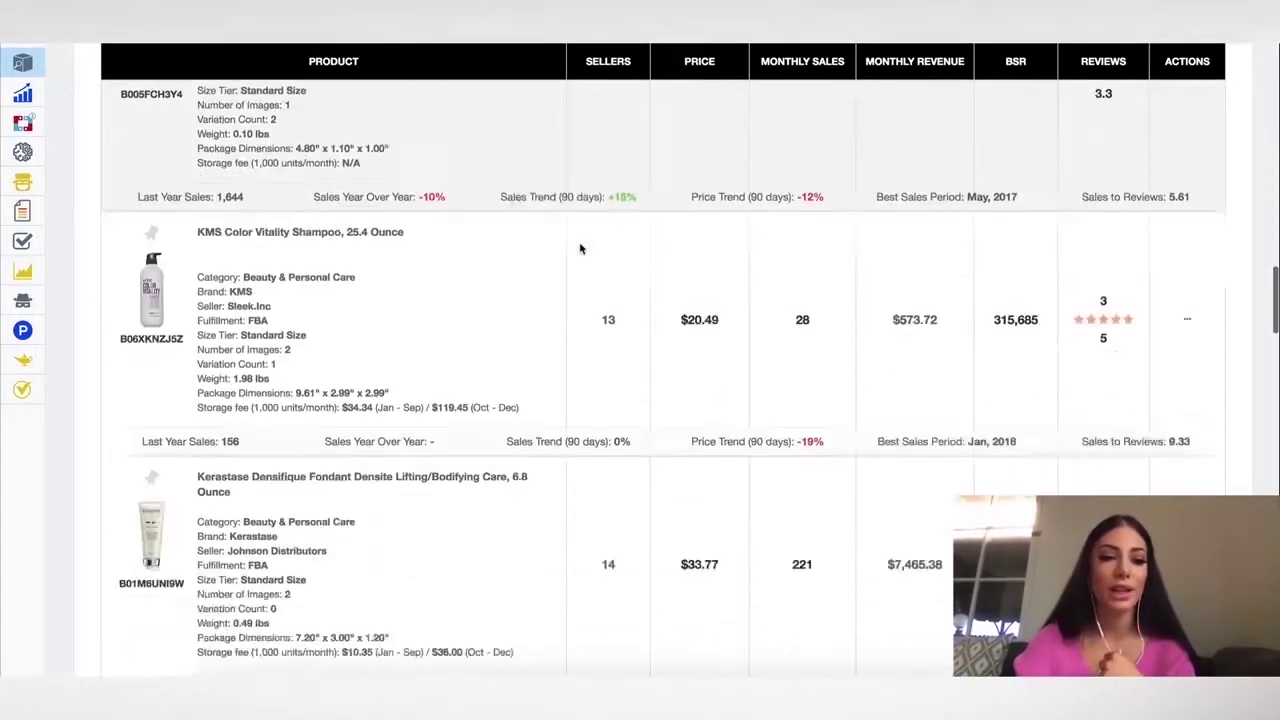
pyautogui.scroll(-3, 580, 249)
pyautogui.scroll(20, 583, 249)
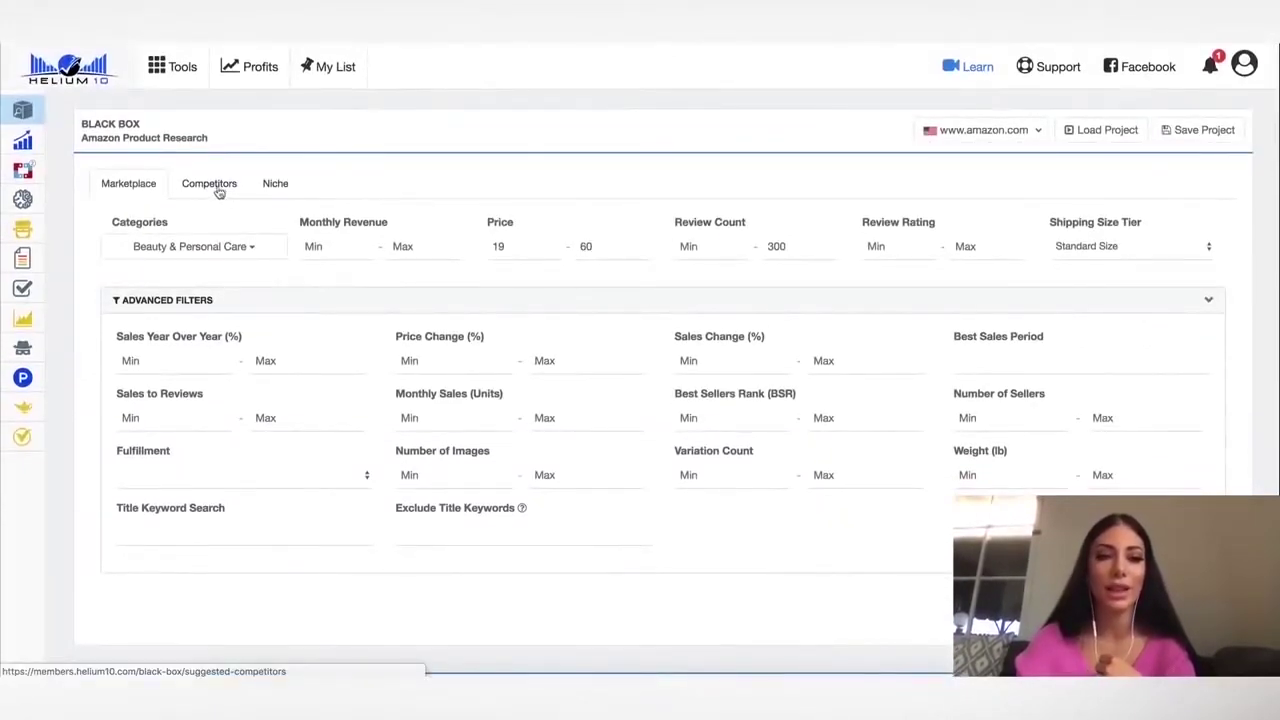
pyautogui.click(265, 188)
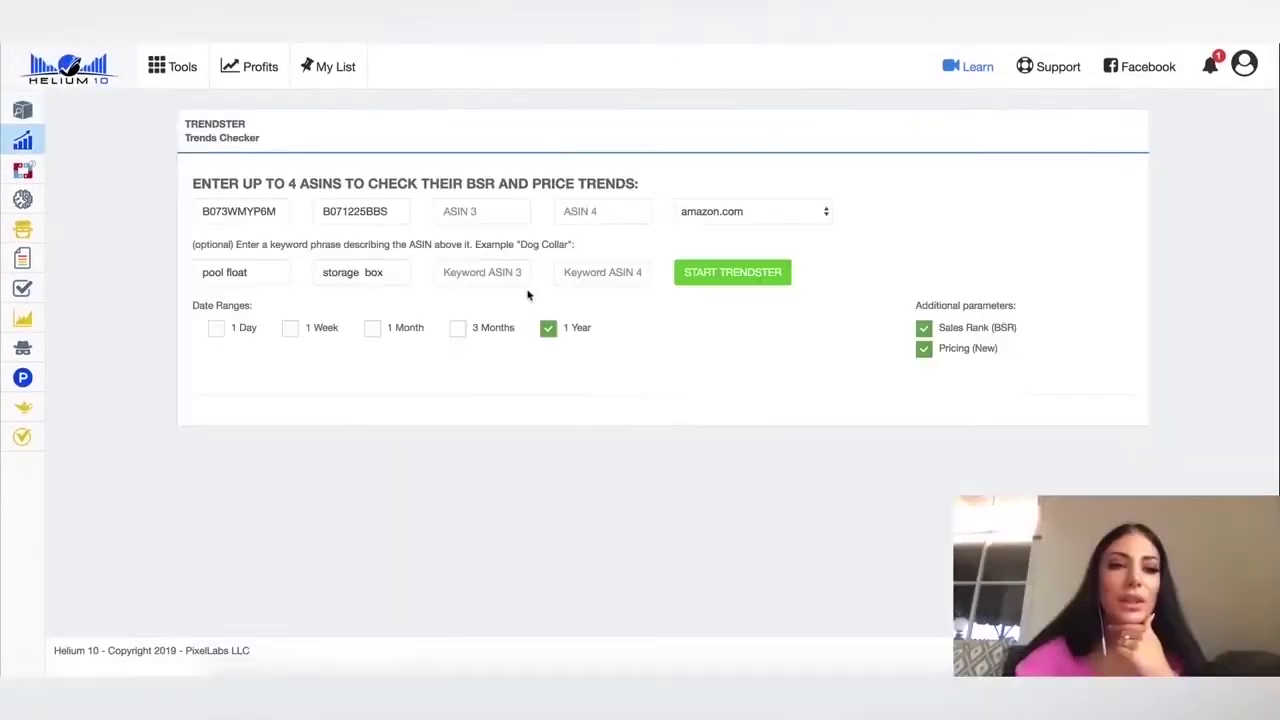
# Step: Run the one-year Trendster check for the pool float and storage box ASINs, with sales rank and pricing included
pyautogui.moveTo(145, 143)
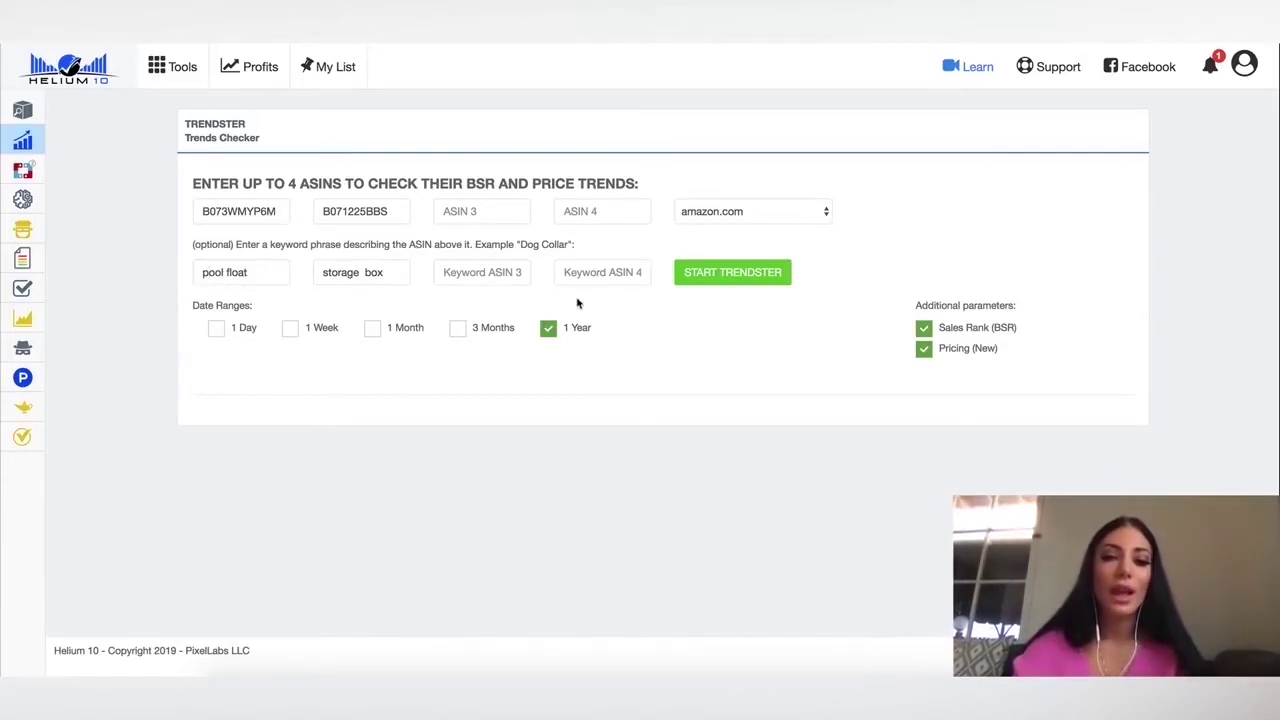
pyautogui.click(747, 274)
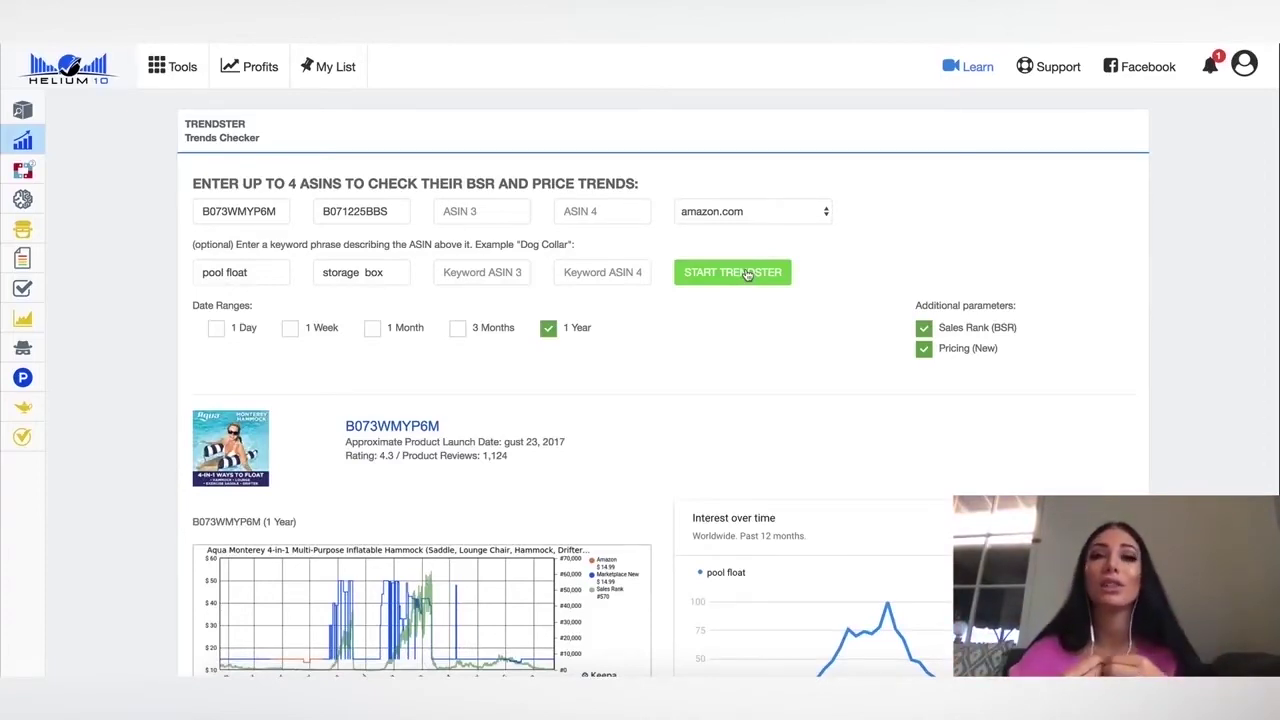
pyautogui.scroll(-1, 747, 275)
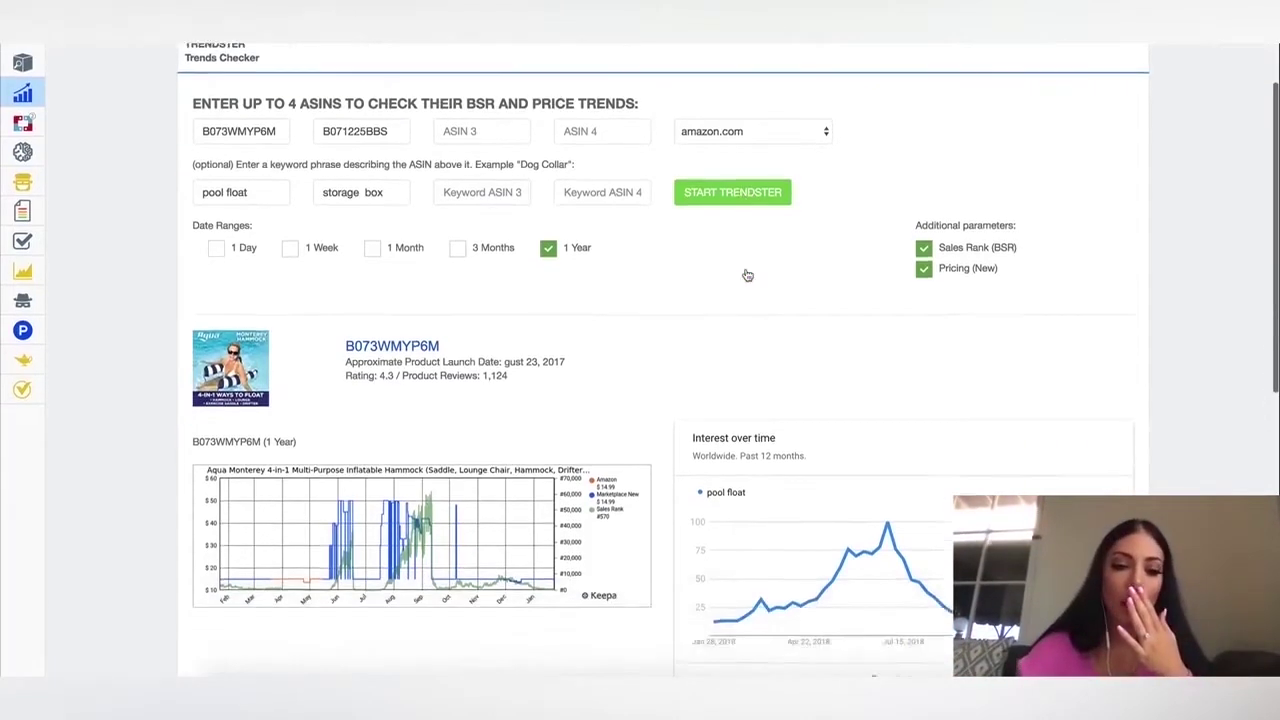
pyautogui.scroll(-2, 747, 275)
pyautogui.scroll(-1, 547, 352)
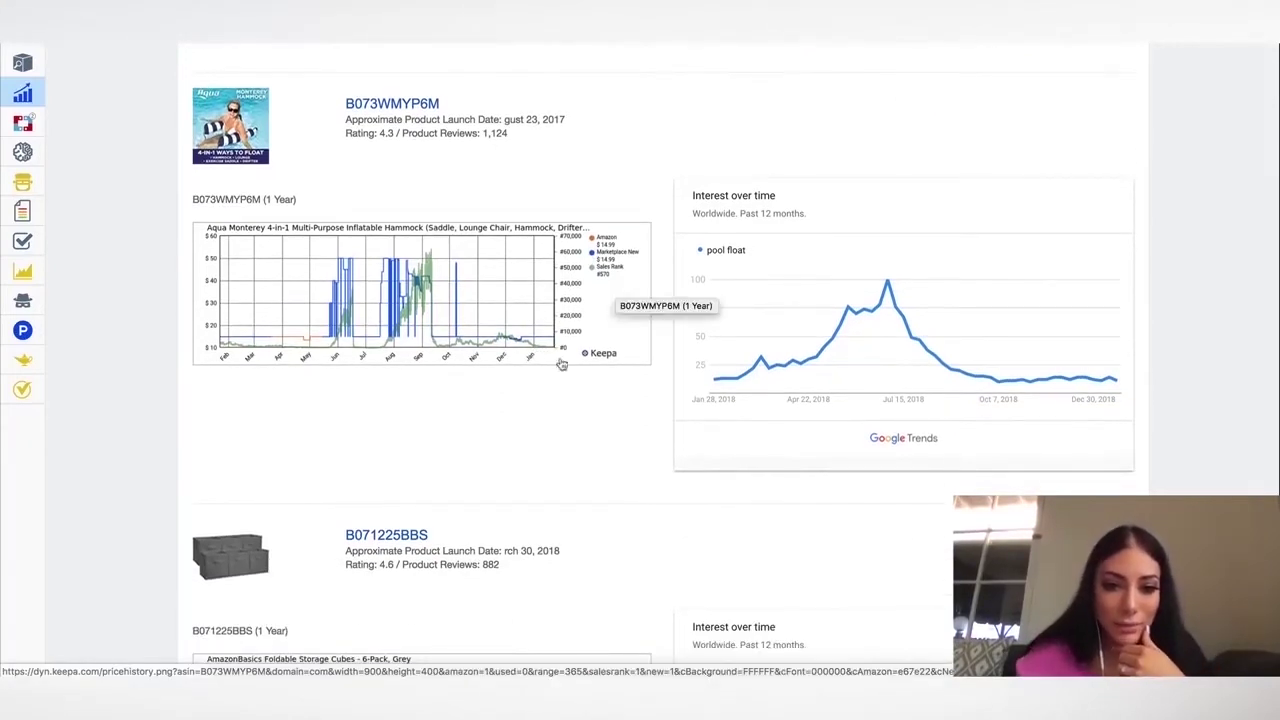
# Step: Compare the price, sales rank and Google Trends interest charts of the pool float and the storage box for seasonality
pyautogui.scroll(-3, 469, 350)
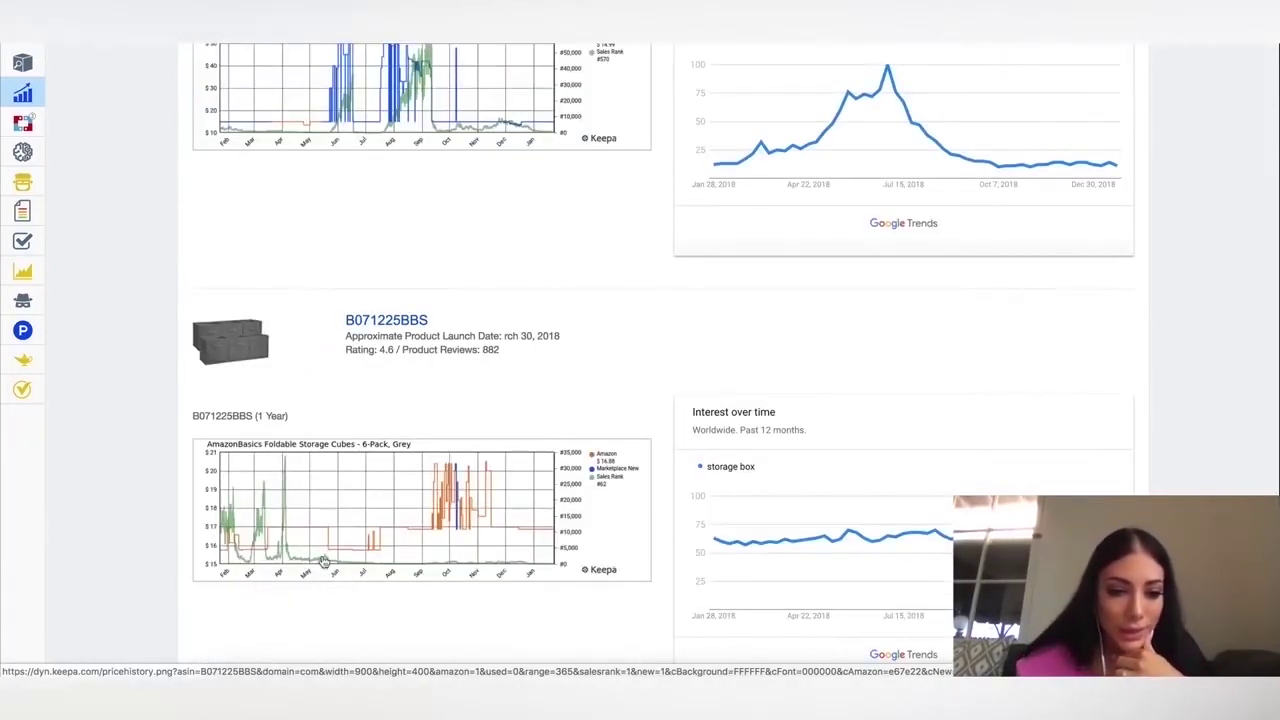
pyautogui.scroll(1, 323, 562)
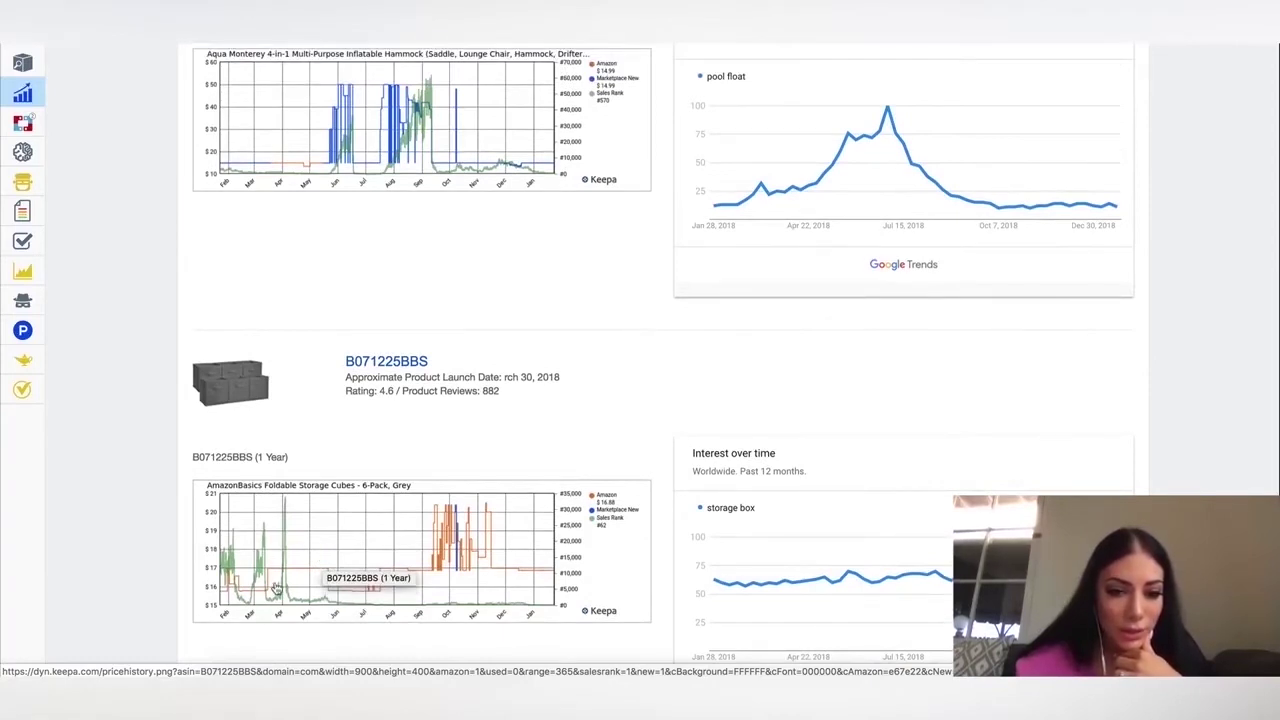
pyautogui.scroll(-1, 276, 588)
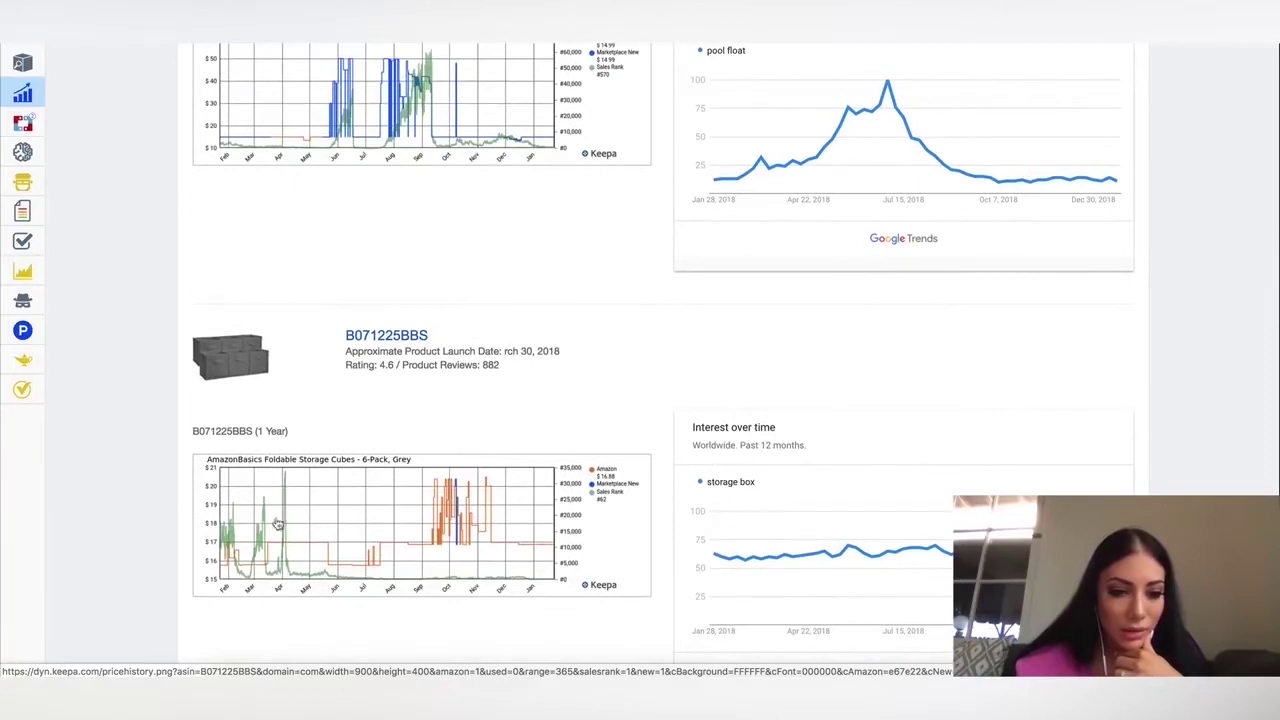
pyautogui.scroll(3, 284, 550)
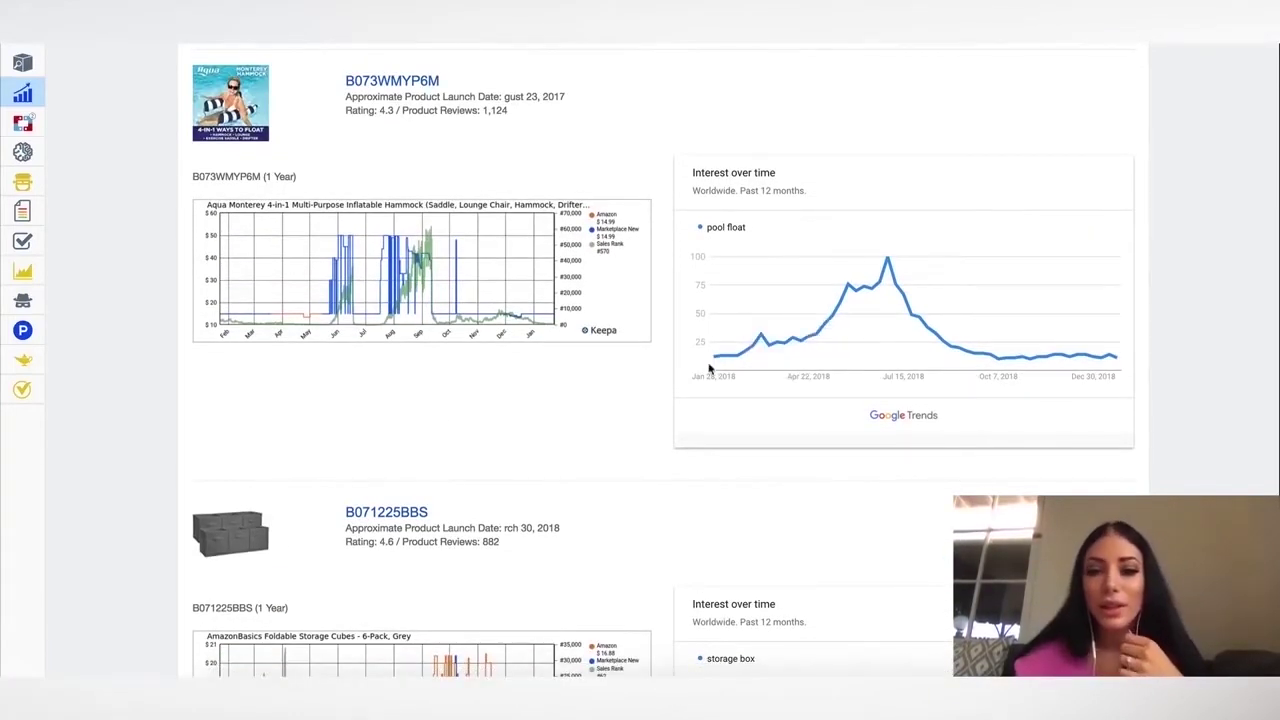
pyautogui.scroll(-1, 708, 368)
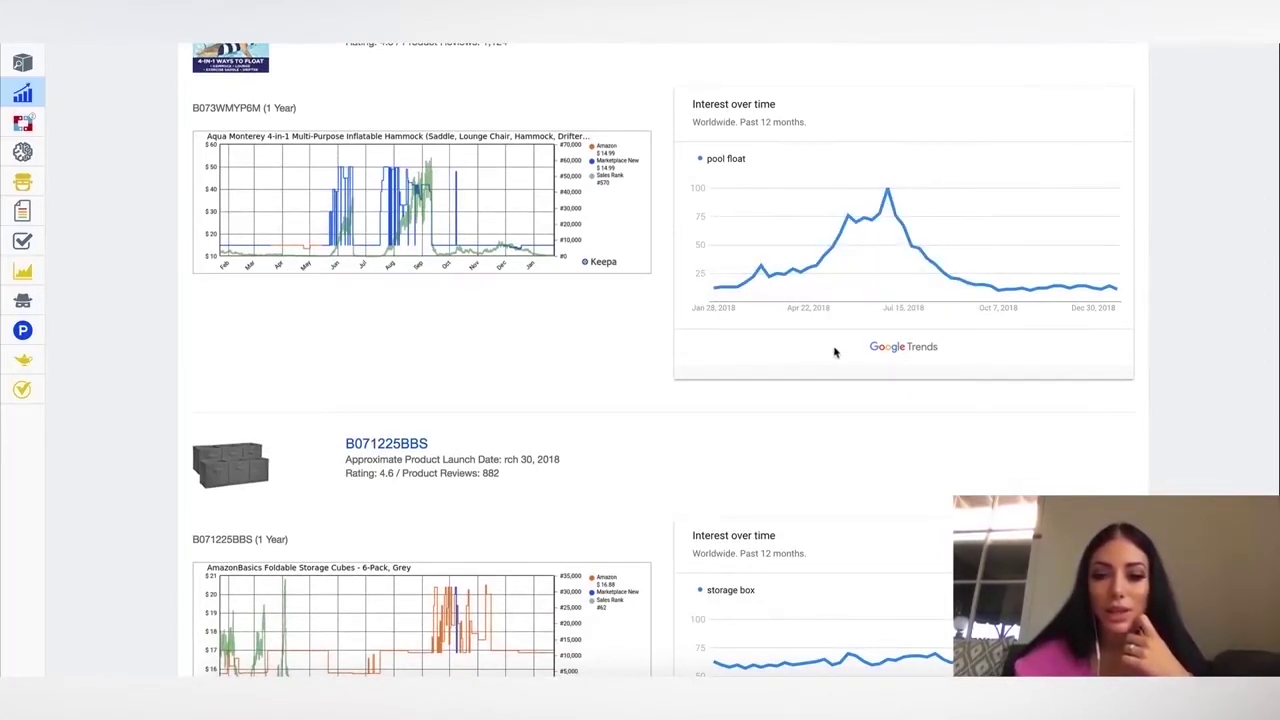
pyautogui.scroll(-2, 843, 353)
pyautogui.scroll(-3, 843, 353)
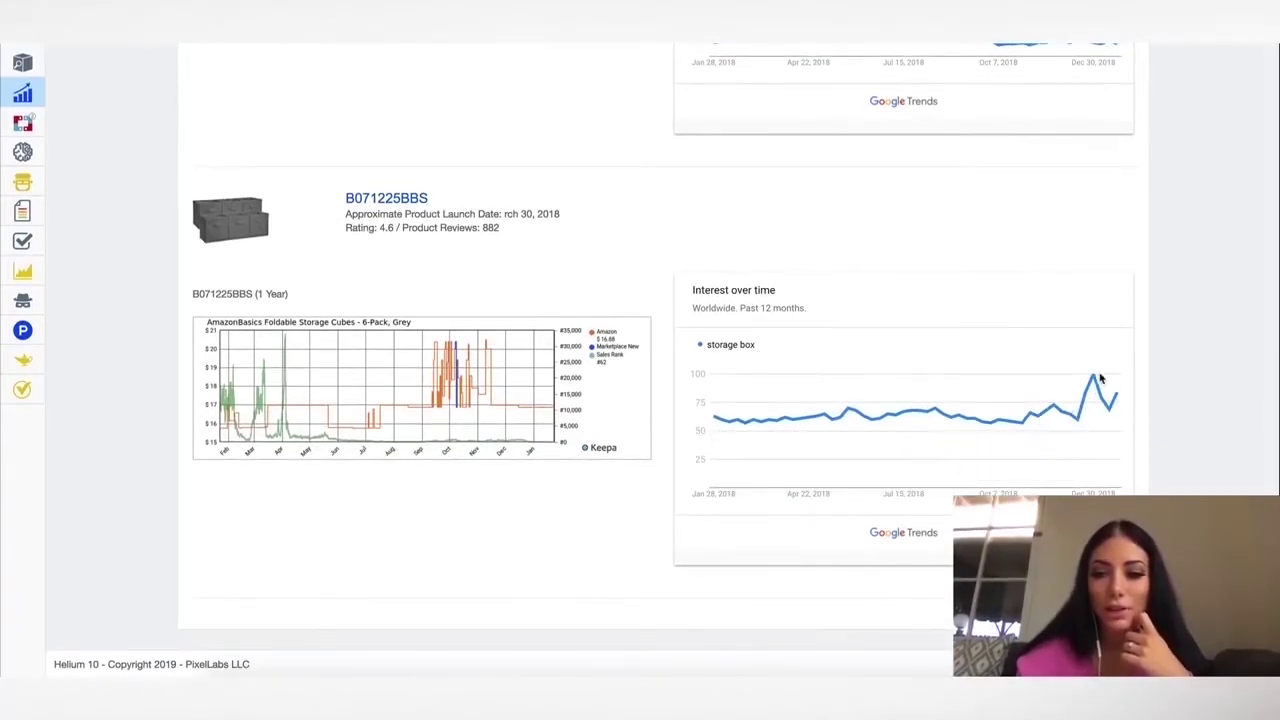
pyautogui.scroll(2, 1078, 418)
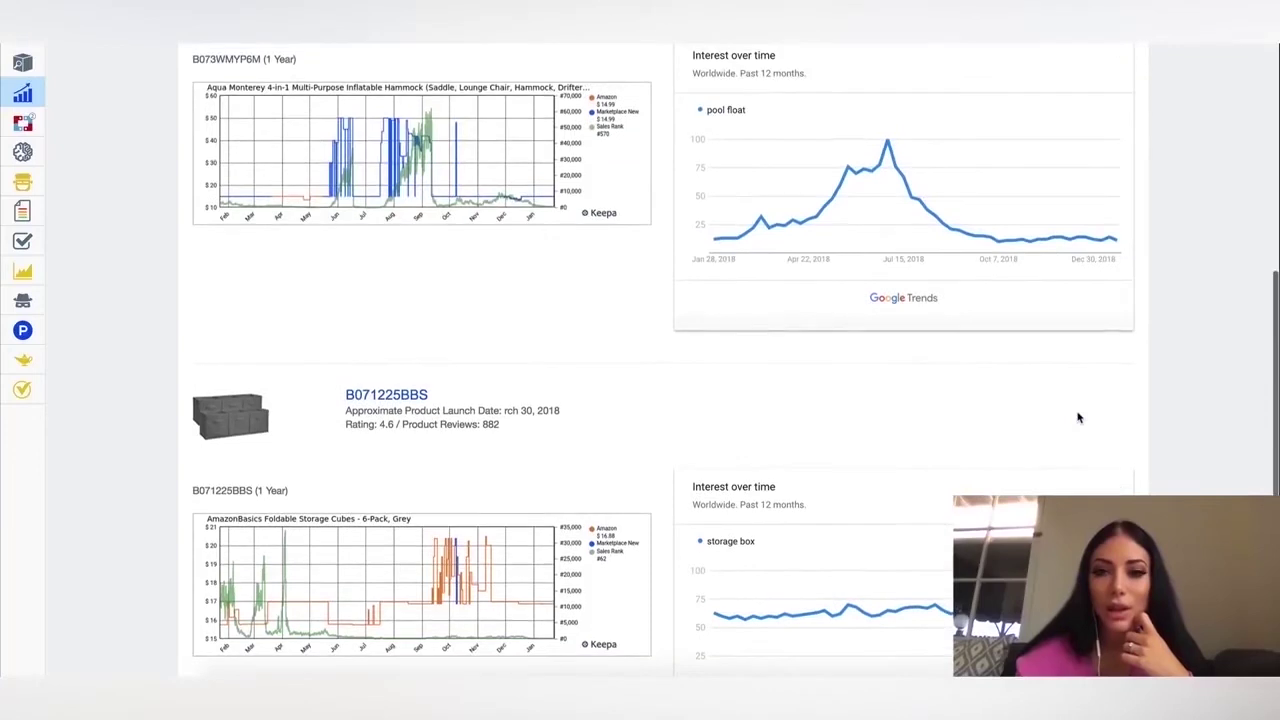
pyautogui.scroll(-1, 714, 550)
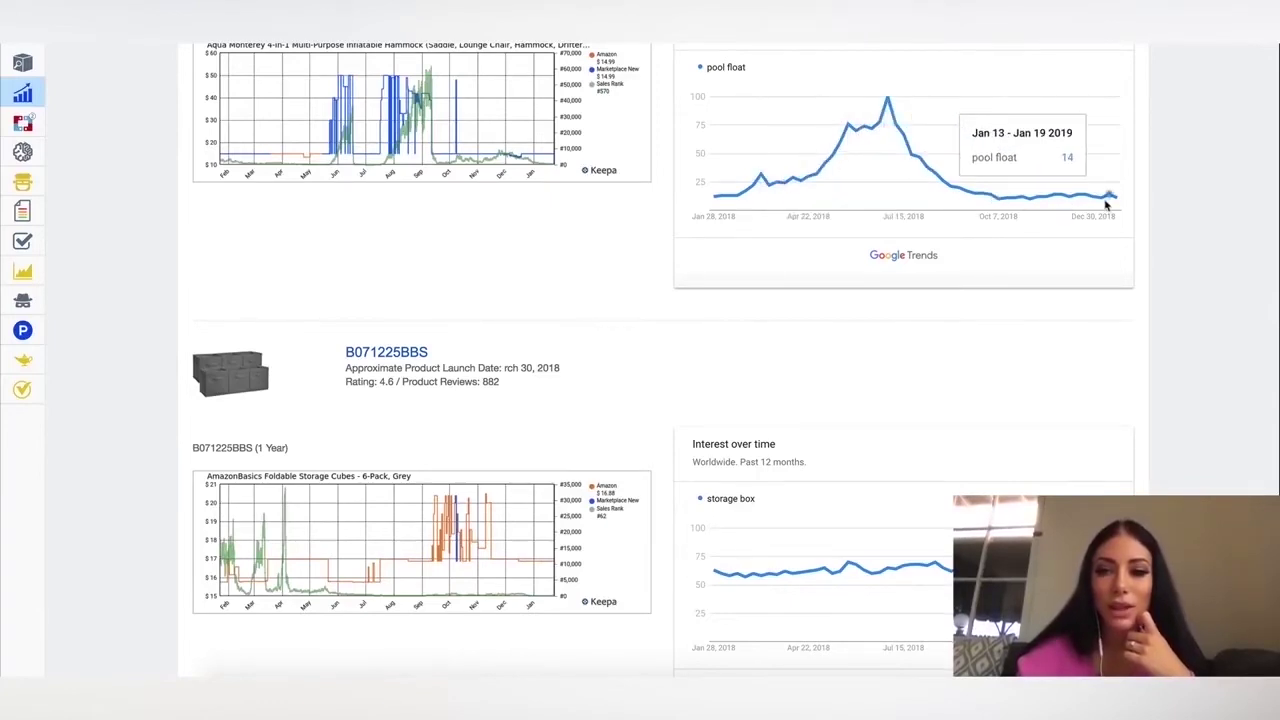
pyautogui.scroll(-2, 1110, 200)
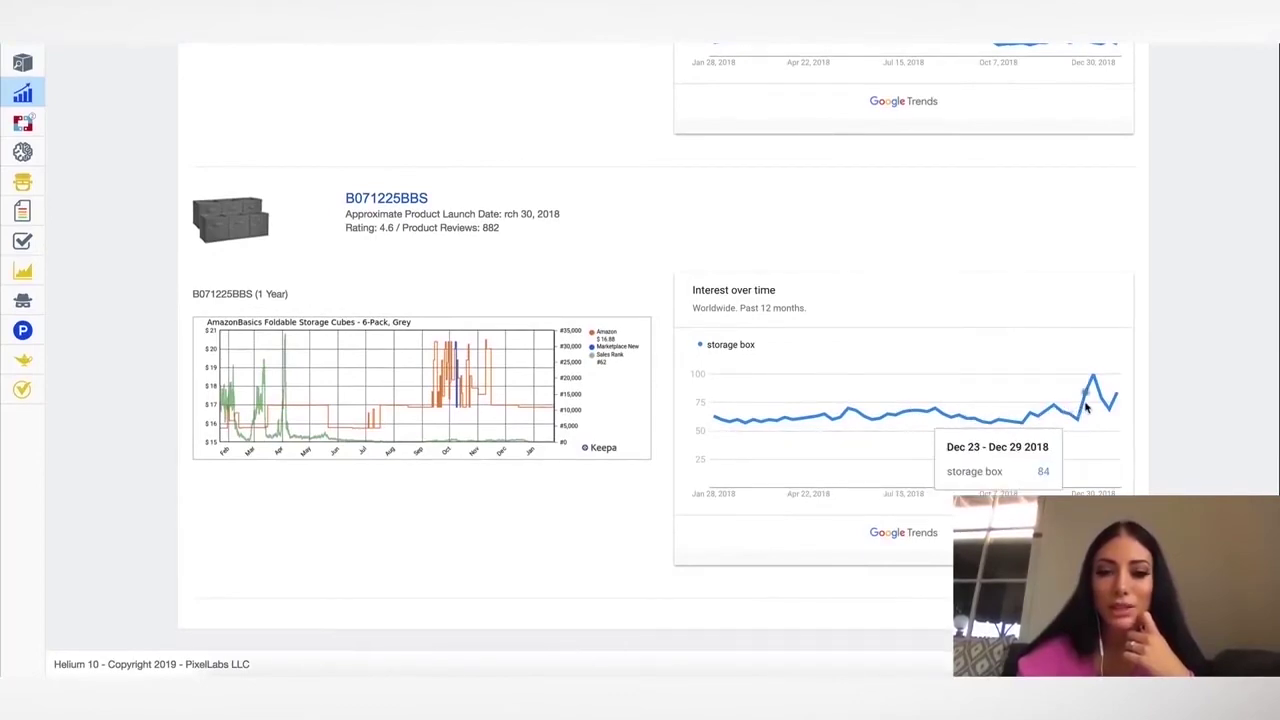
pyautogui.scroll(10, 971, 309)
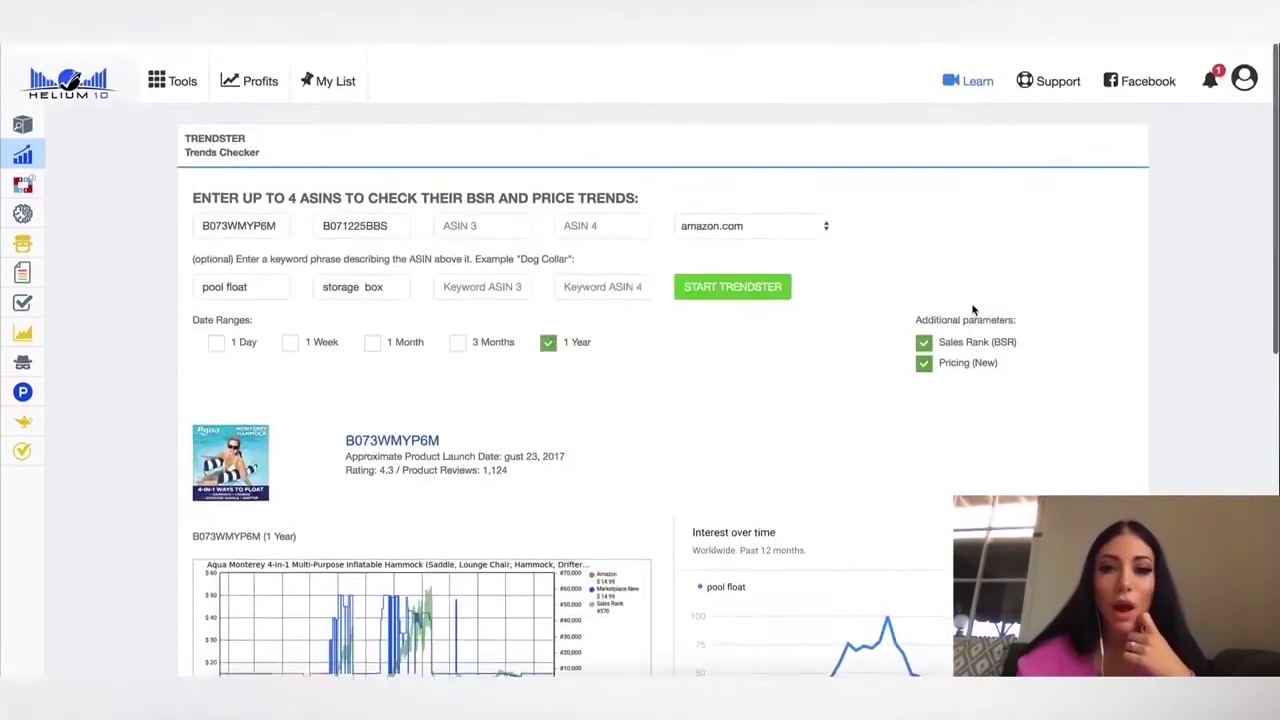
pyautogui.scroll(-1, 700, 330)
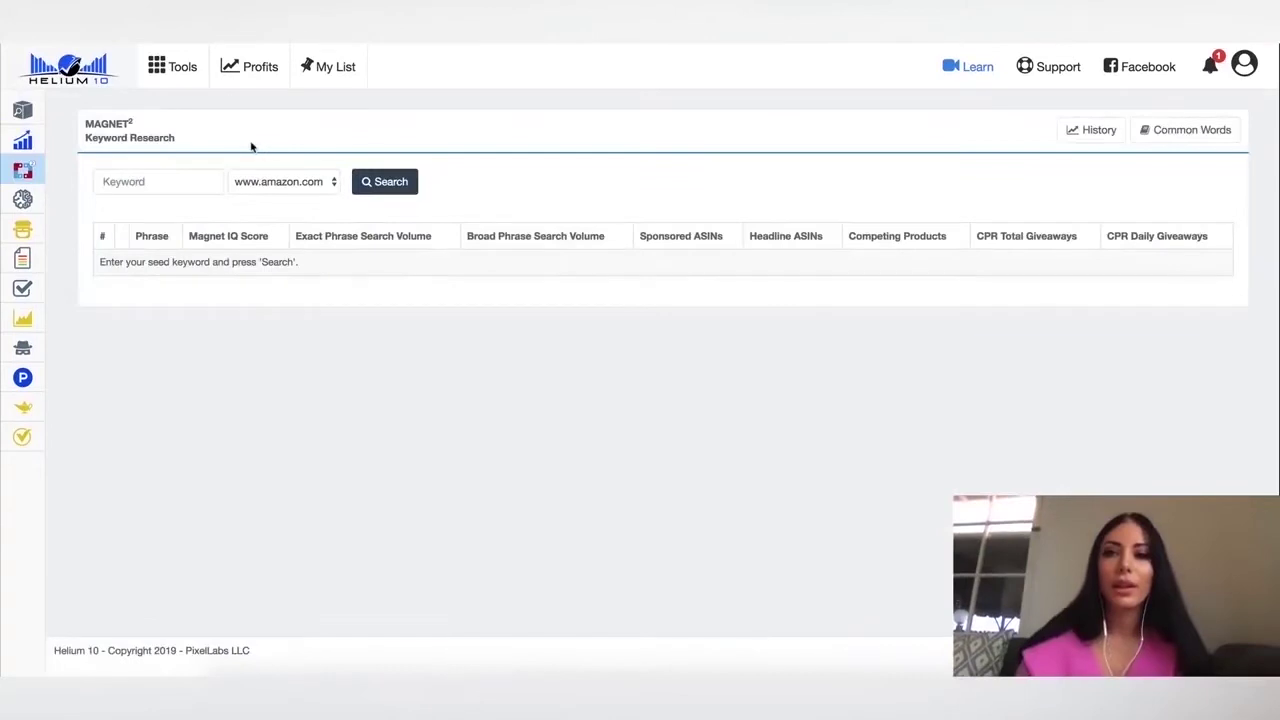
pyautogui.moveTo(30, 168)
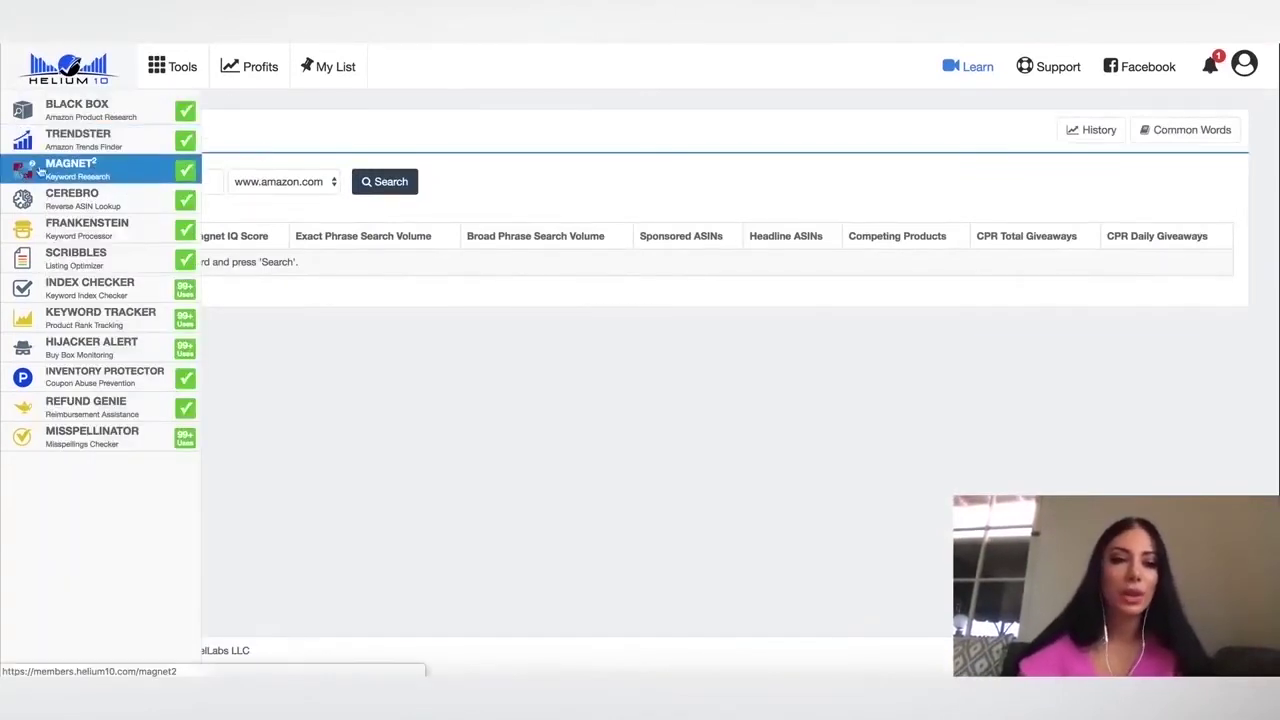
pyautogui.click(92, 172)
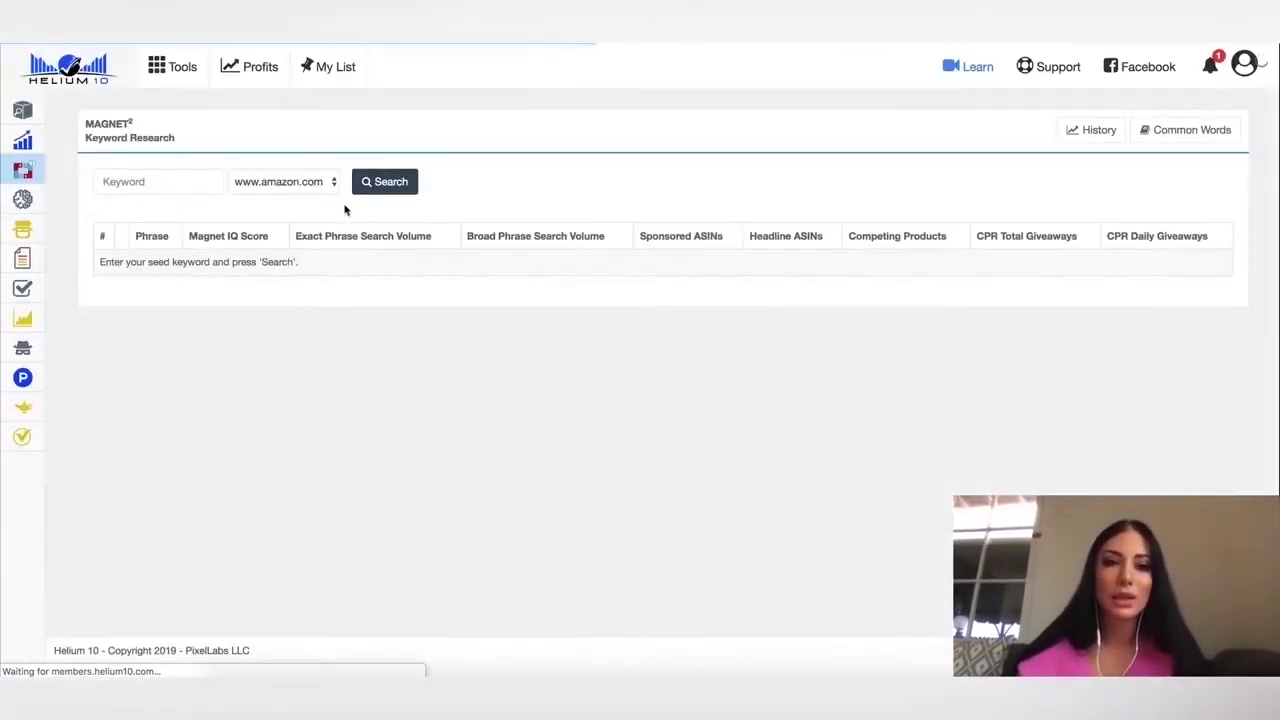
pyautogui.click(152, 188)
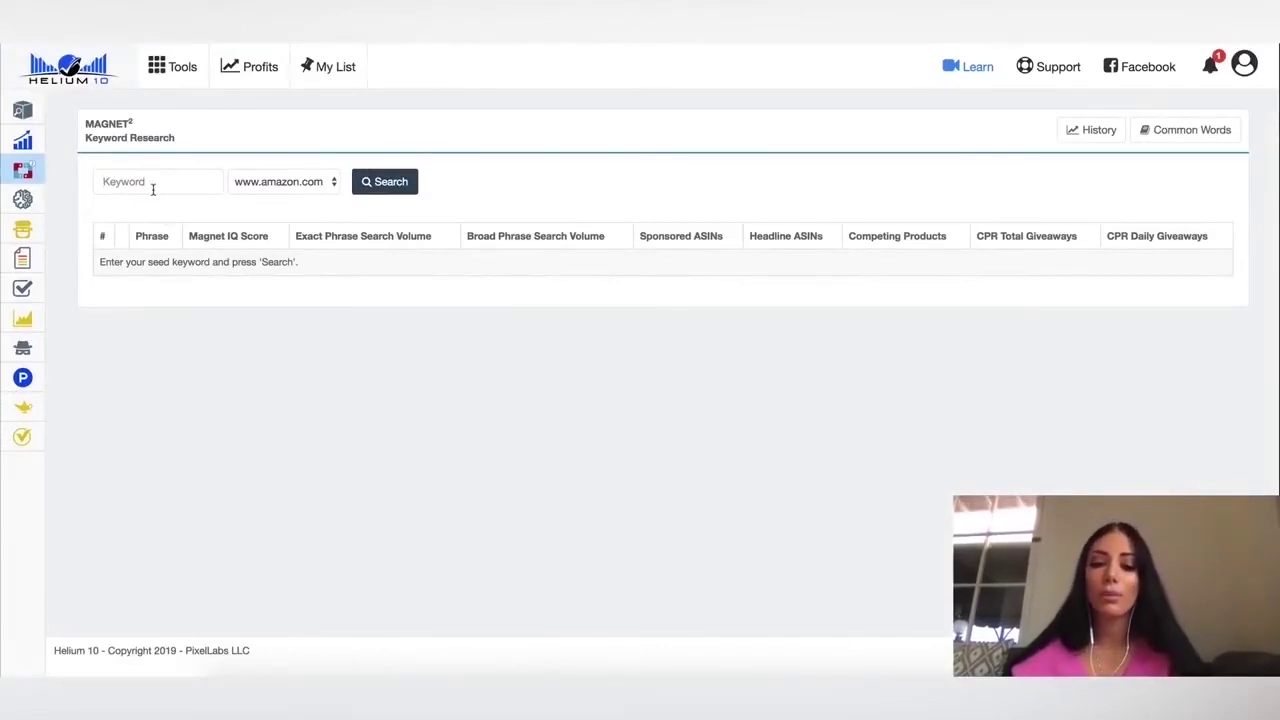
pyautogui.write('pool float')
pyautogui.click(302, 181)
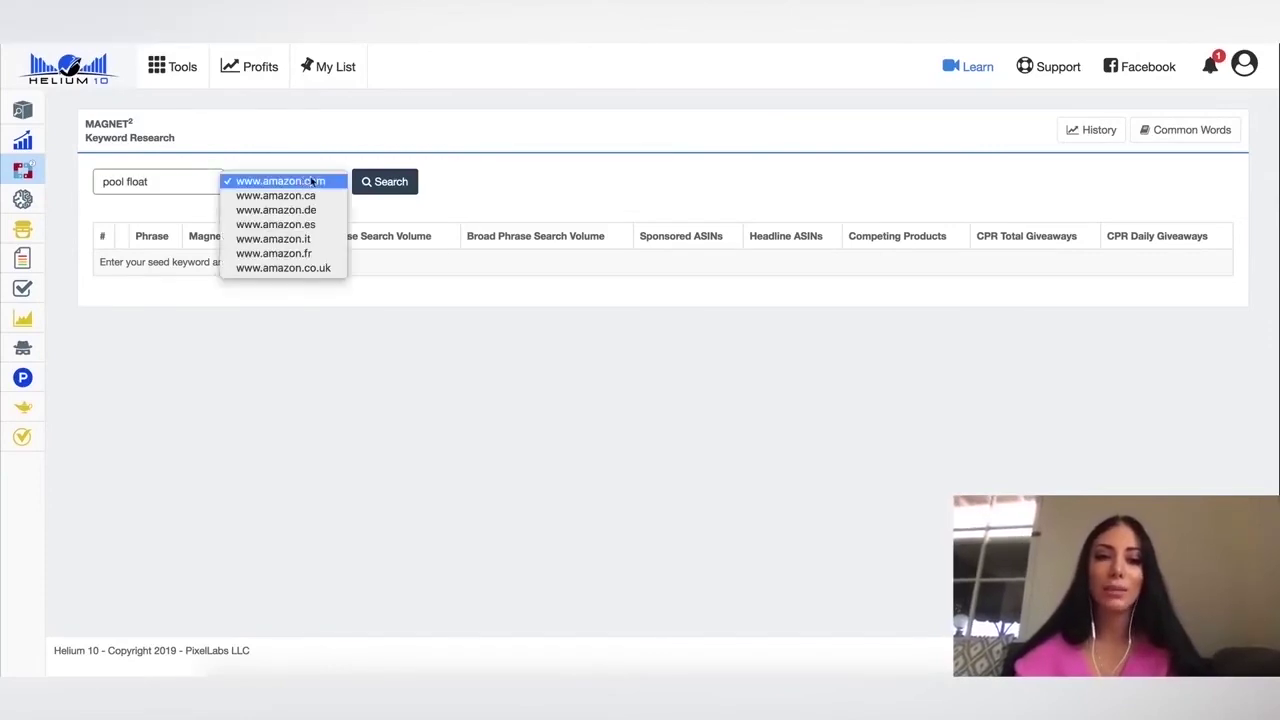
pyautogui.click(390, 182)
pyautogui.click(396, 186)
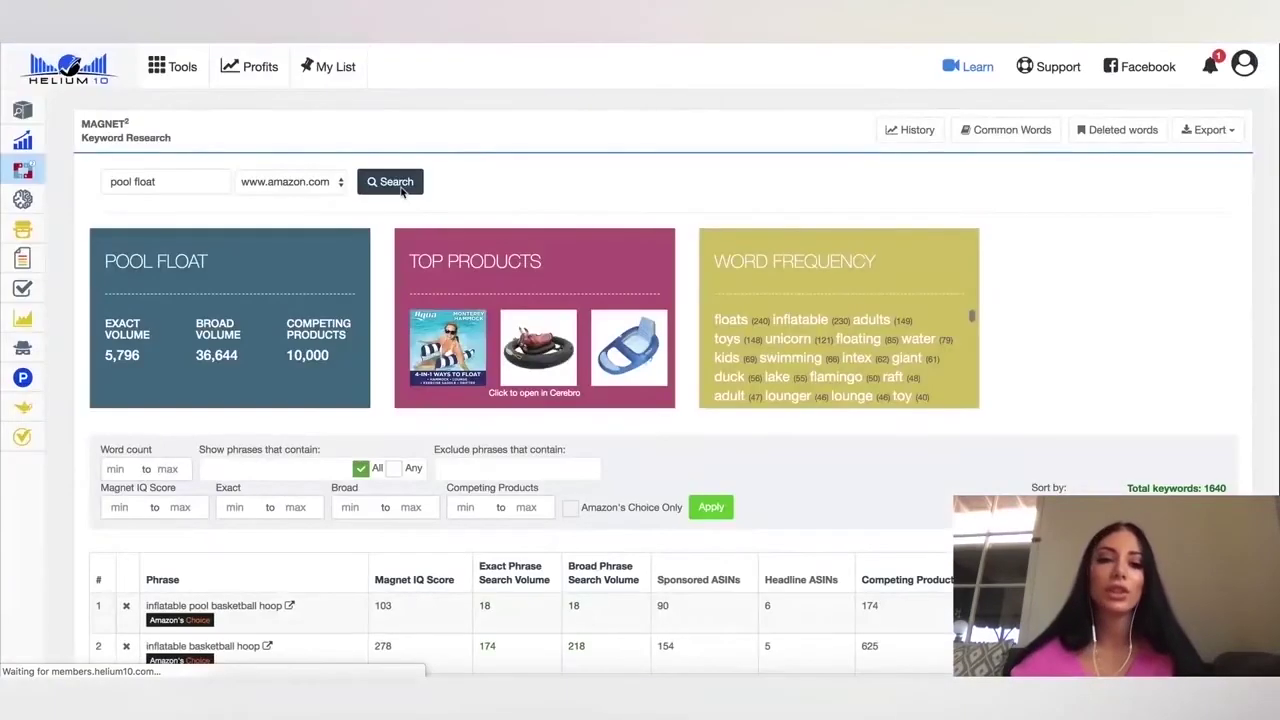
# Step: Review the pool float keyword overview and phrase table, highlighting the phrase "inflatable pool basketball hoop"
pyautogui.scroll(-1, 88, 315)
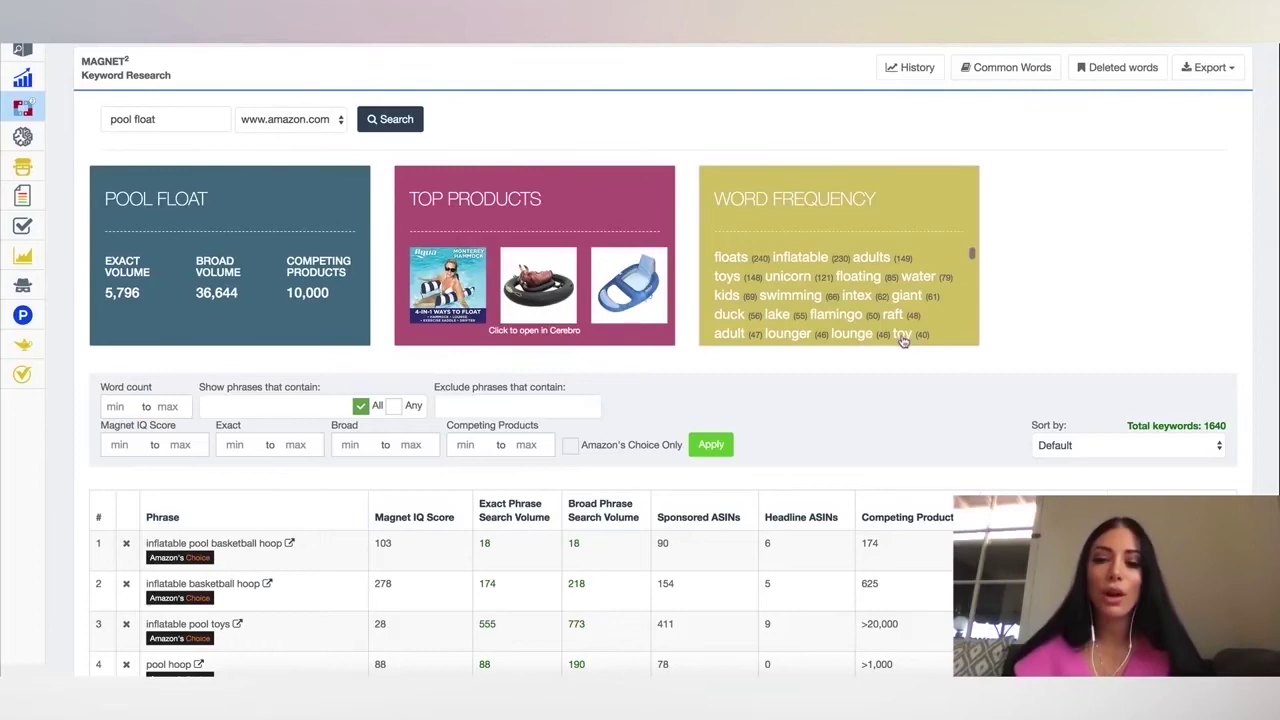
pyautogui.scroll(-3, 565, 330)
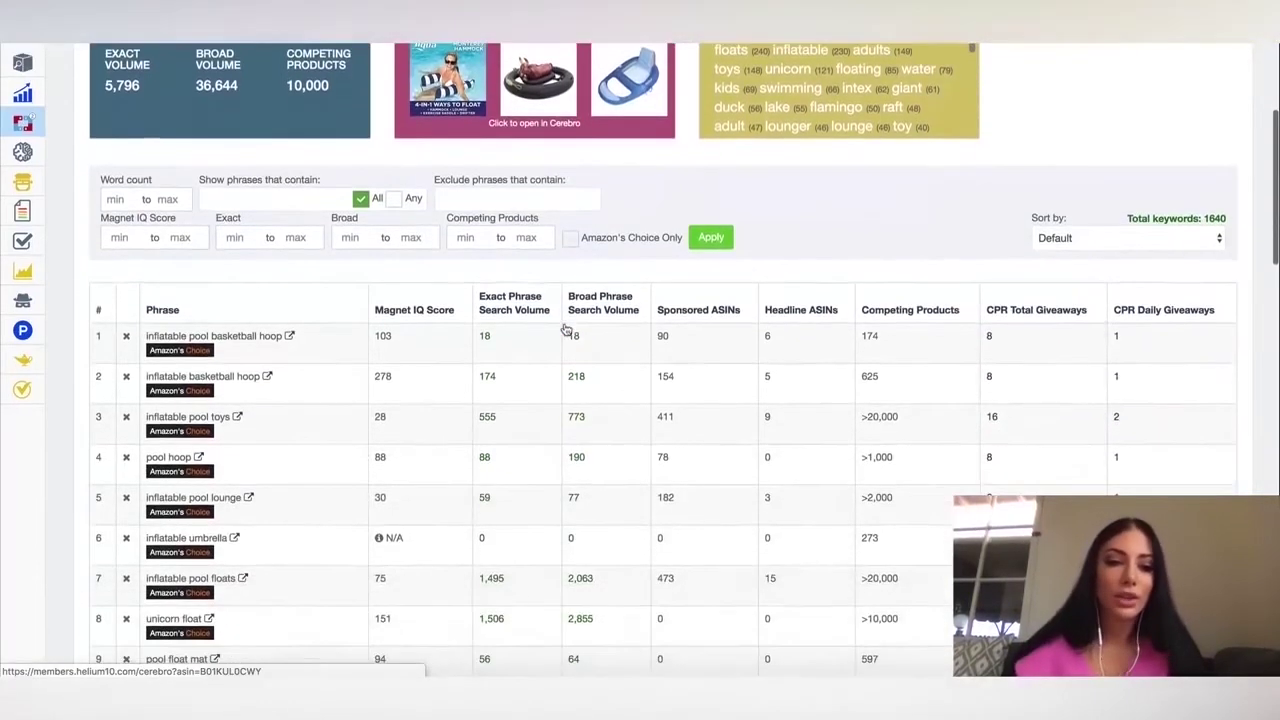
pyautogui.scroll(-2, 301, 321)
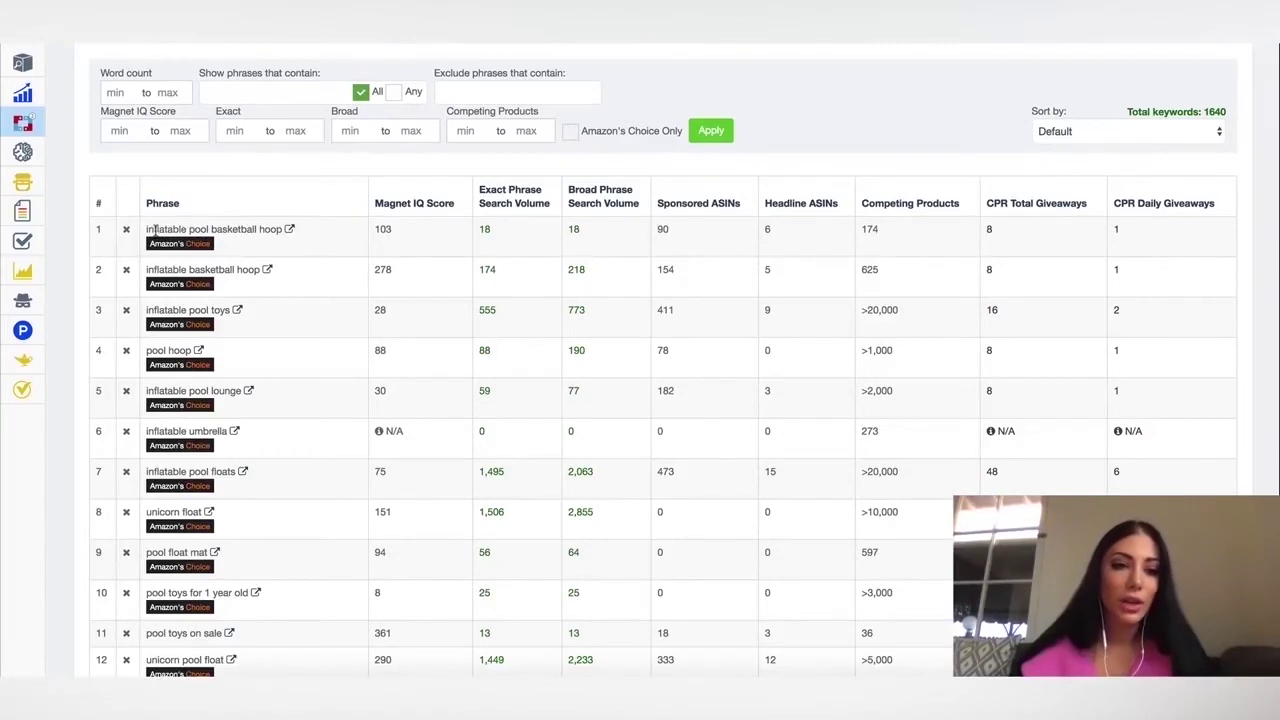
pyautogui.moveTo(147, 230); pyautogui.dragTo(273, 234)
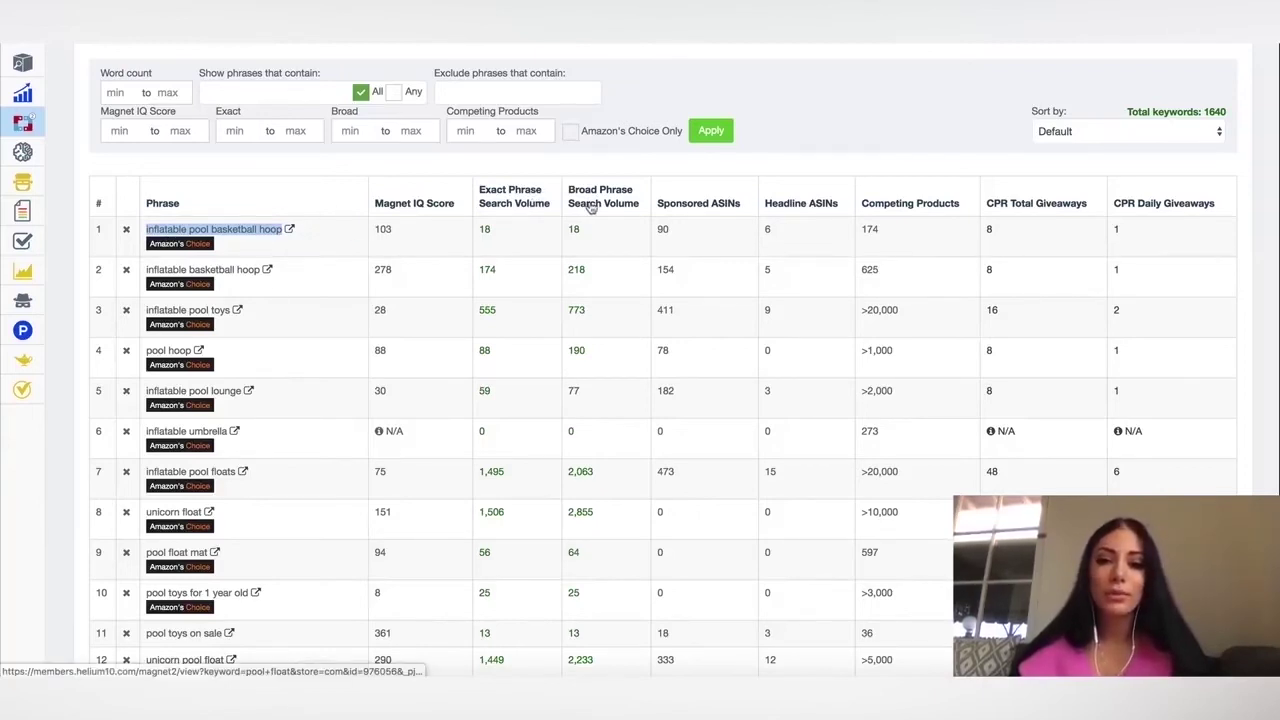
# Step: Sort the keyword phrases by Magnet IQ Score from high to low and look through the top-ranked phrases
pyautogui.click(416, 204)
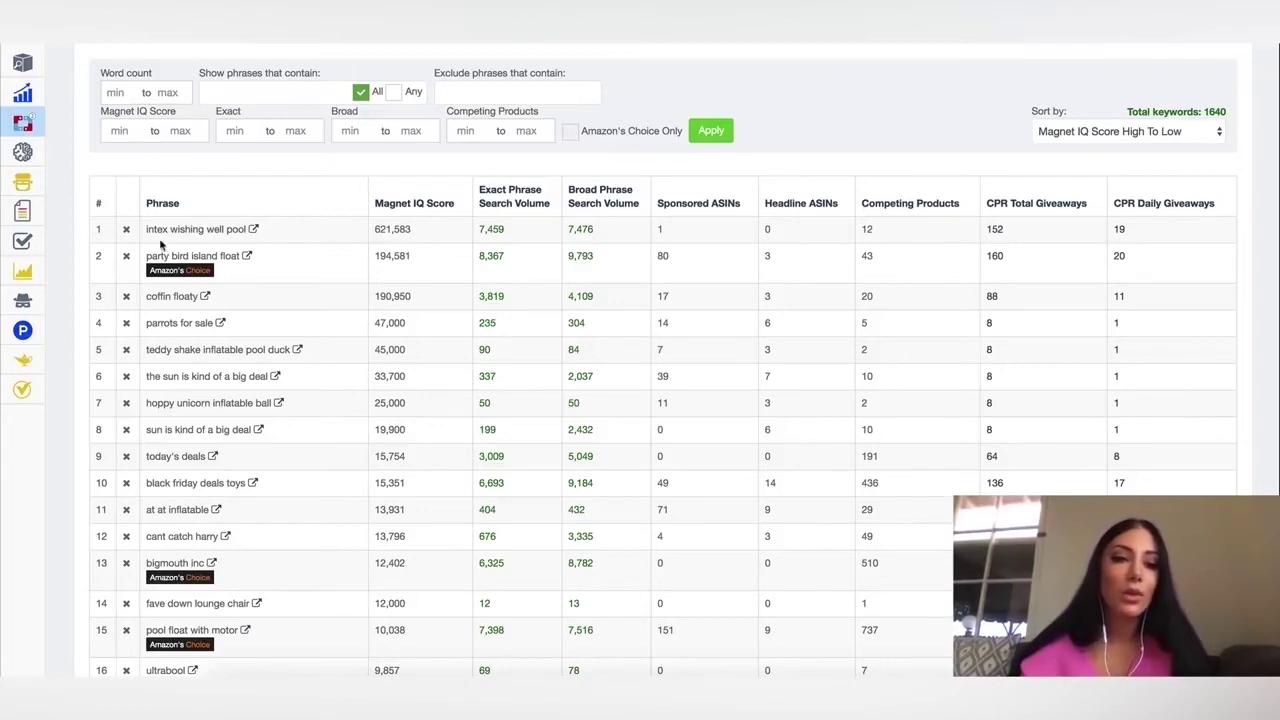
pyautogui.moveTo(162, 231); pyautogui.dragTo(250, 229)
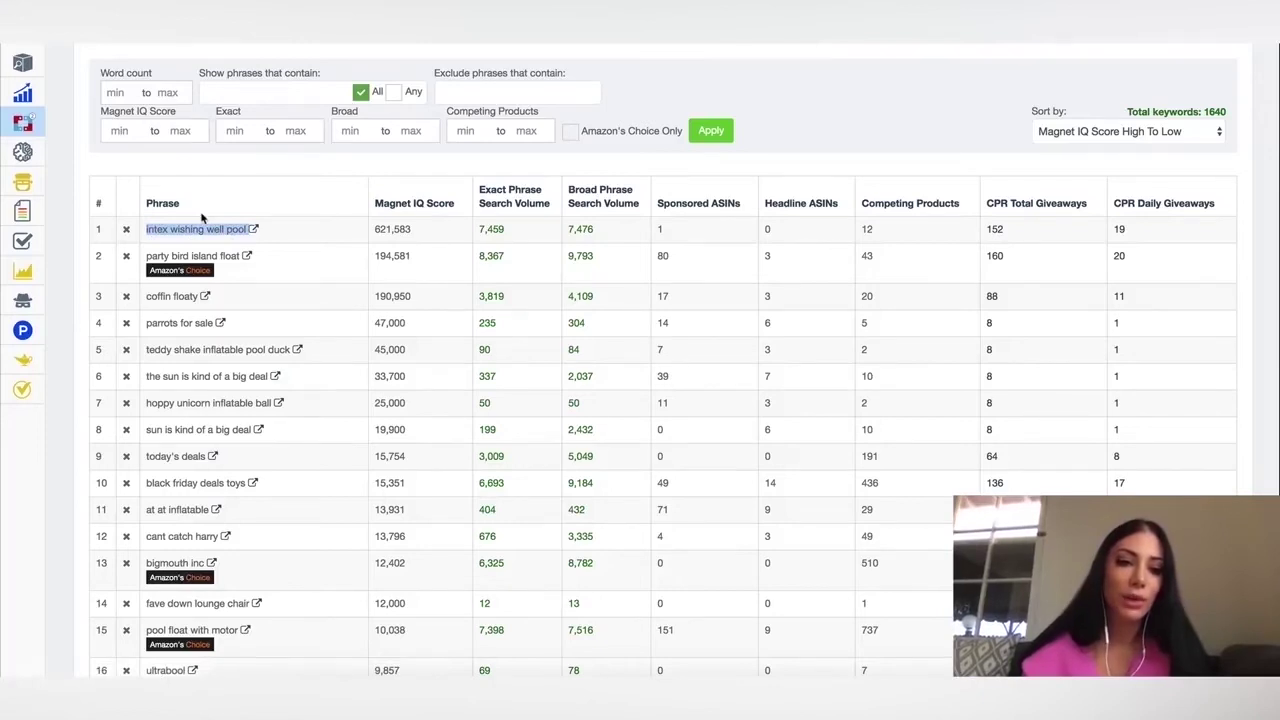
pyautogui.scroll(-1, 203, 310)
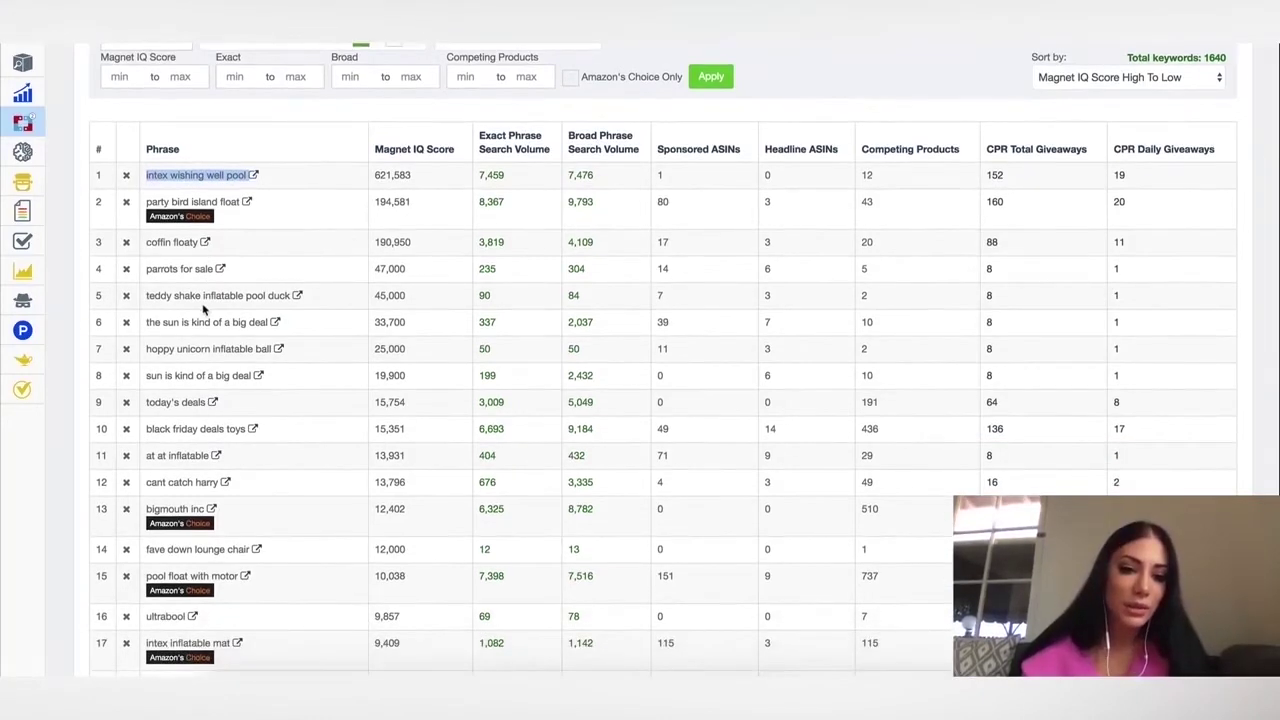
pyautogui.scroll(-1, 203, 310)
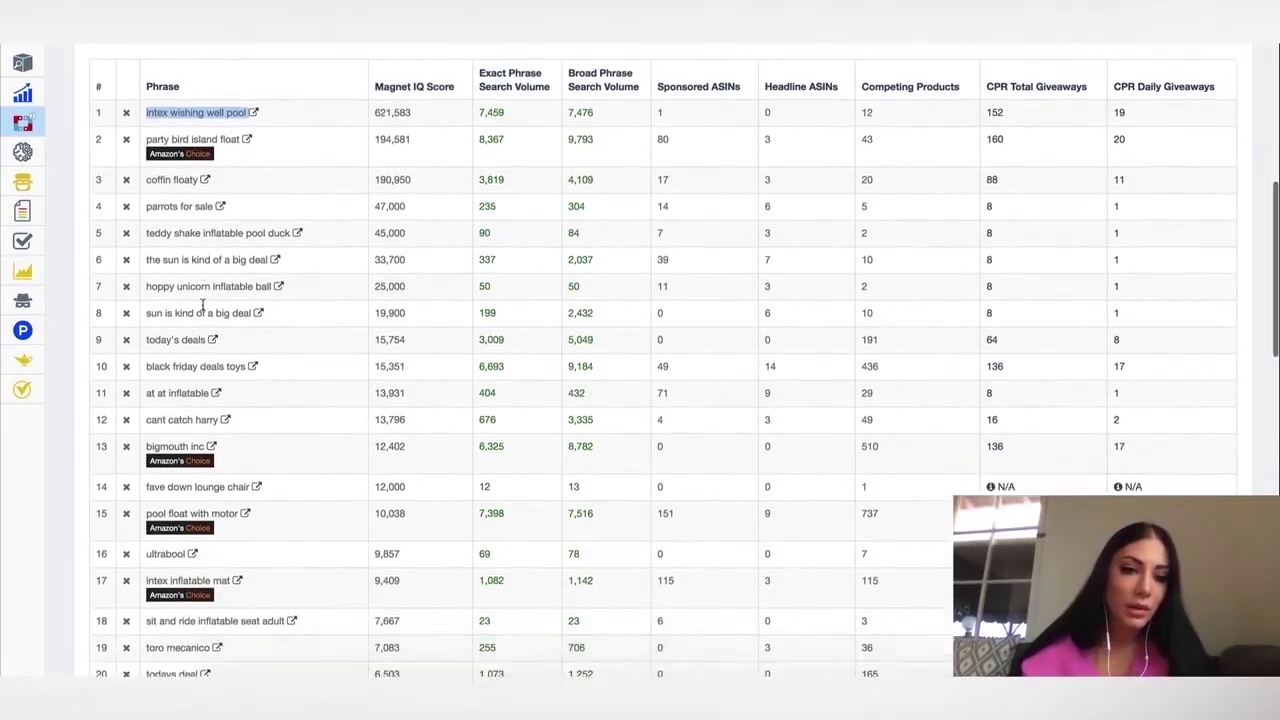
pyautogui.scroll(-1, 166, 366)
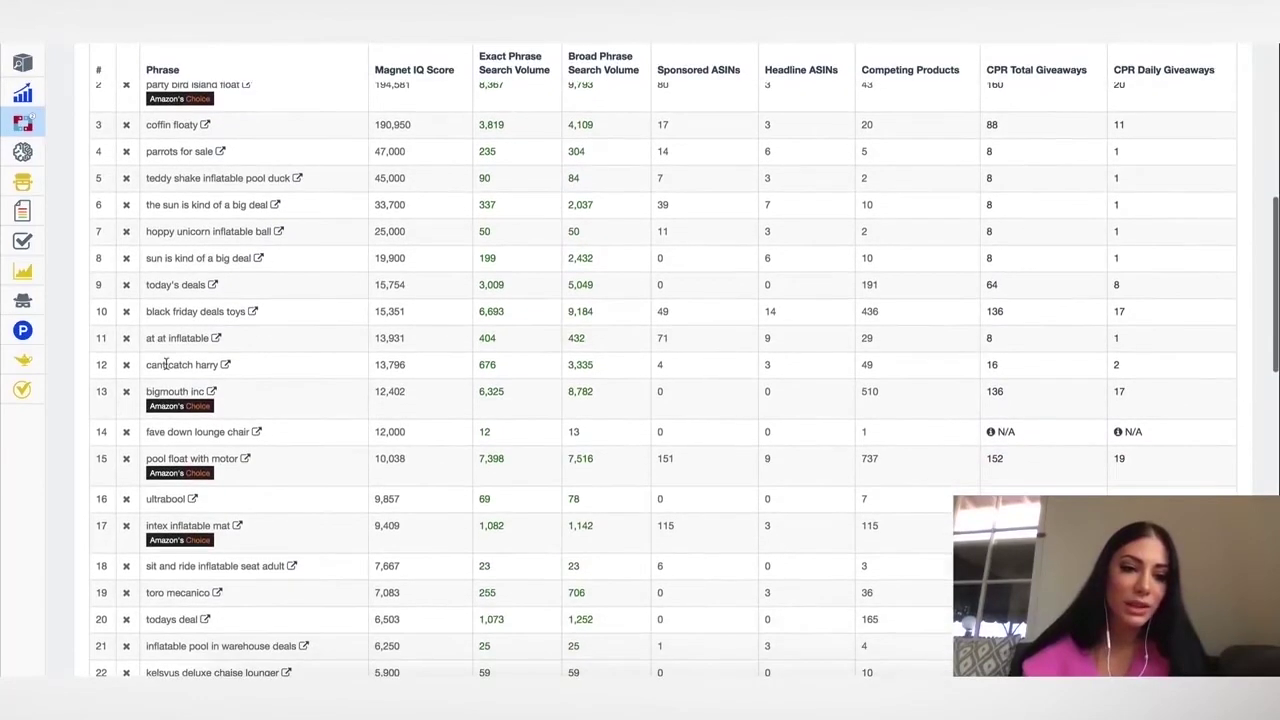
pyautogui.scroll(-1, 166, 366)
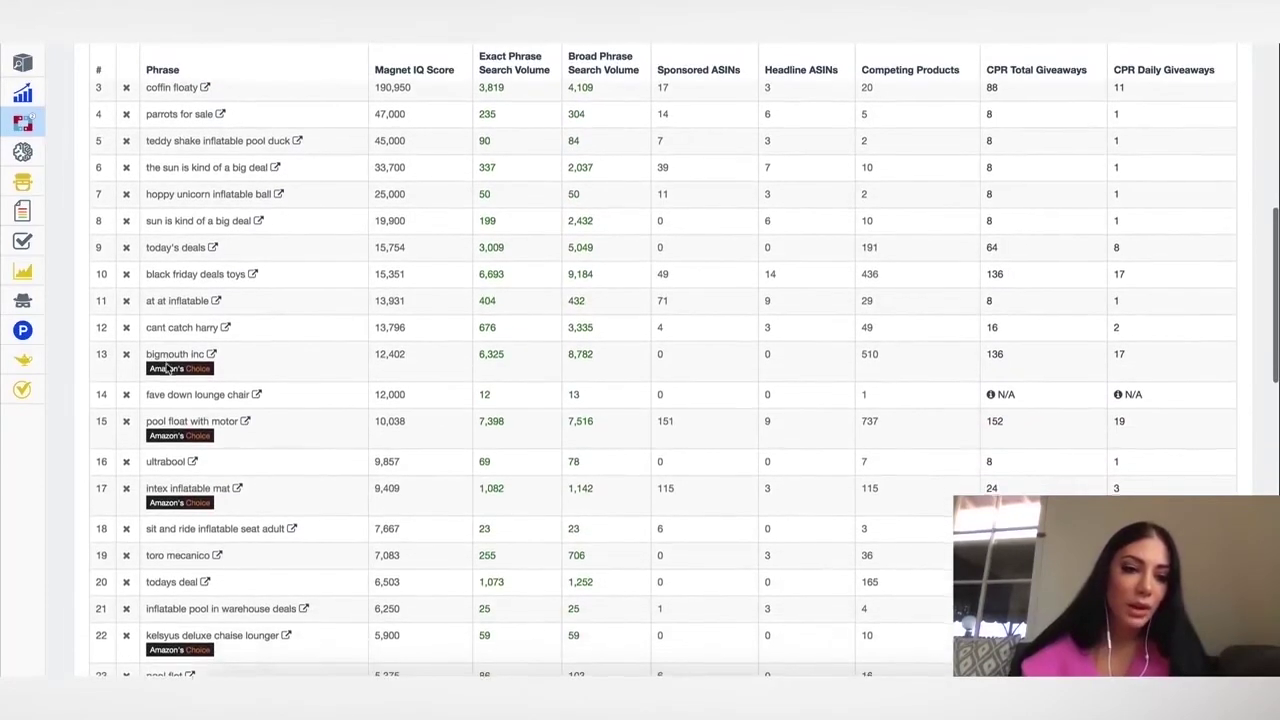
pyautogui.scroll(-2, 166, 368)
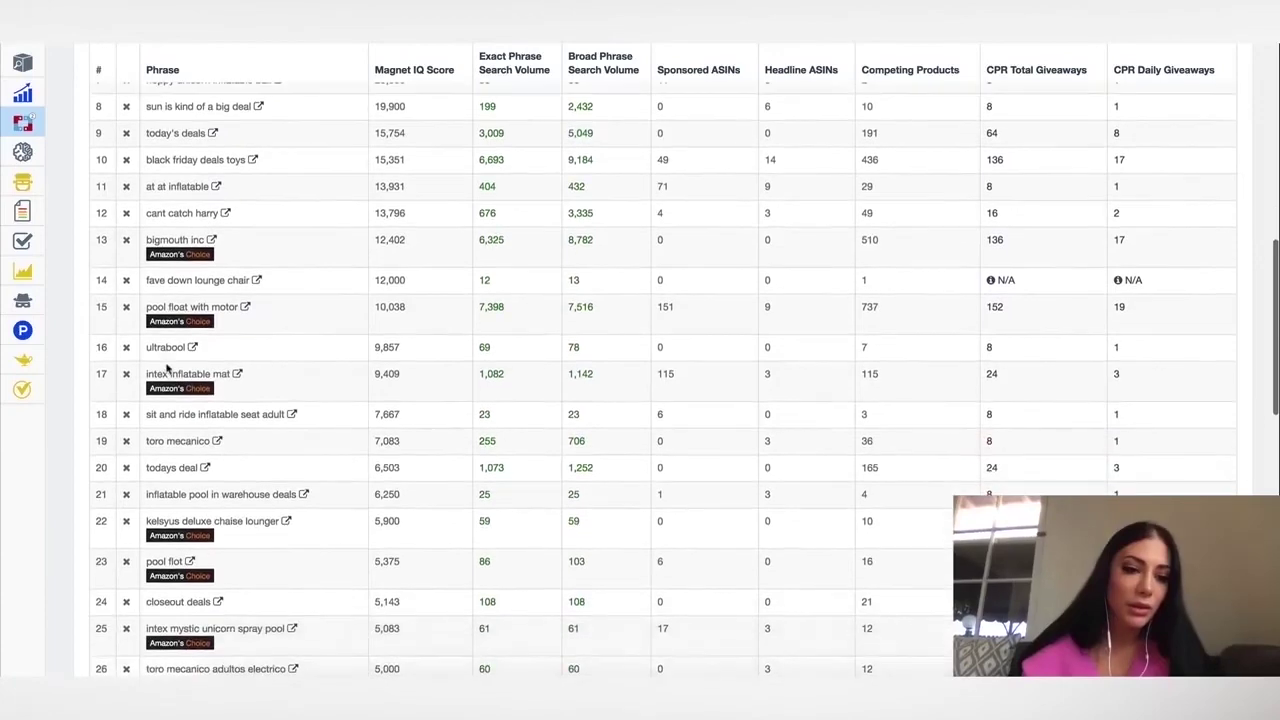
pyautogui.scroll(-2, 165, 407)
pyautogui.scroll(-2, 170, 405)
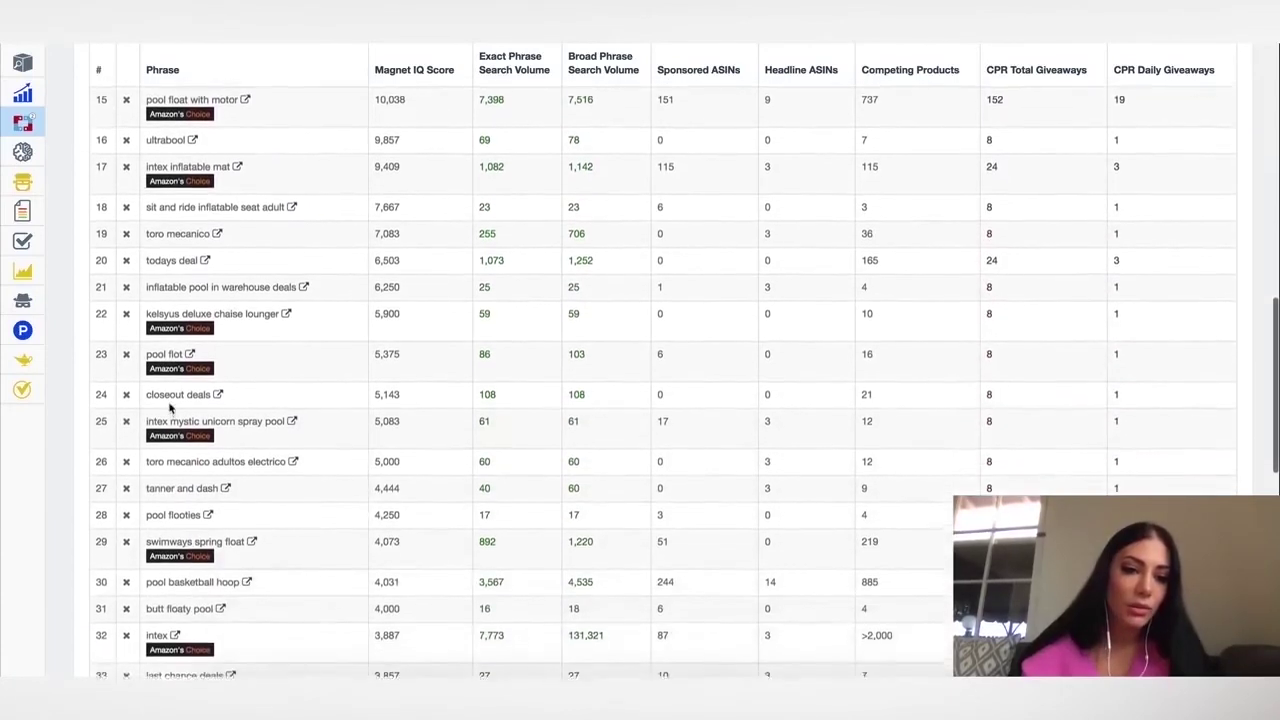
# Step: Examine the lower-ranked pool float phrases, highlighting "inflatable pool in warehouse deals", "pool flooties" and "pool basketball hoop"
pyautogui.moveTo(146, 283); pyautogui.dragTo(248, 283)
pyautogui.tripleClick(284, 283)
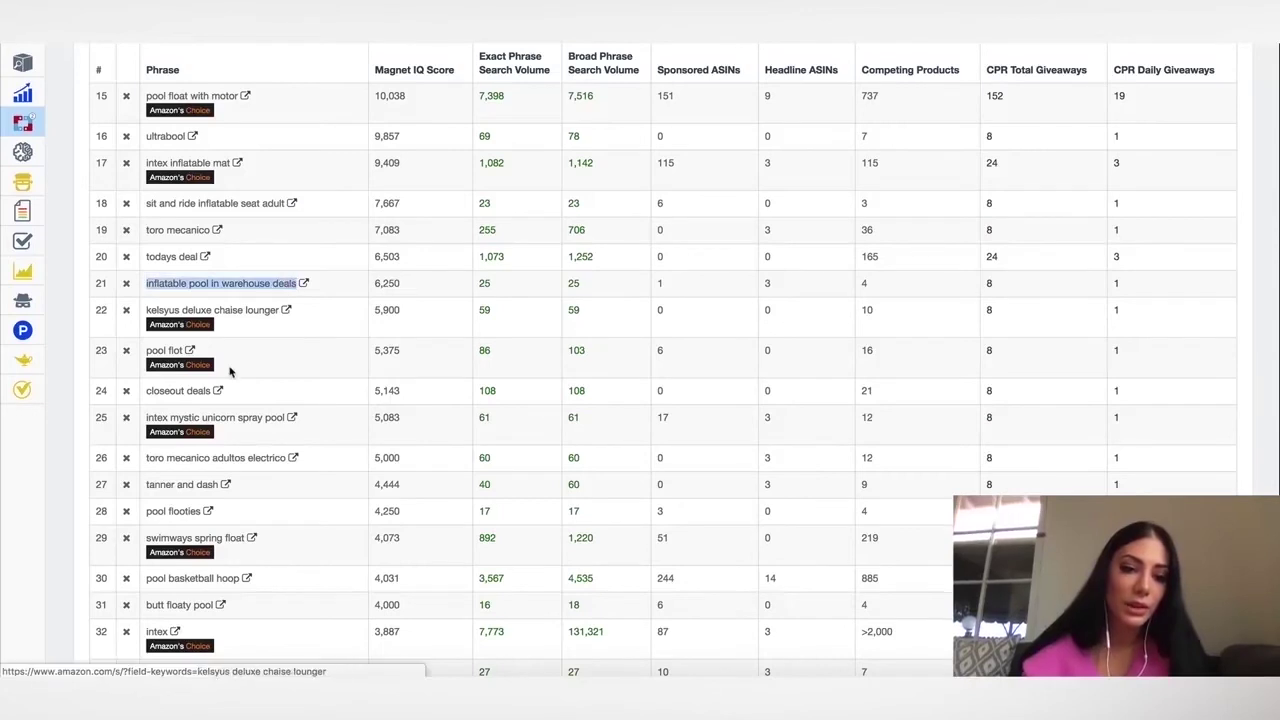
pyautogui.scroll(-2, 235, 367)
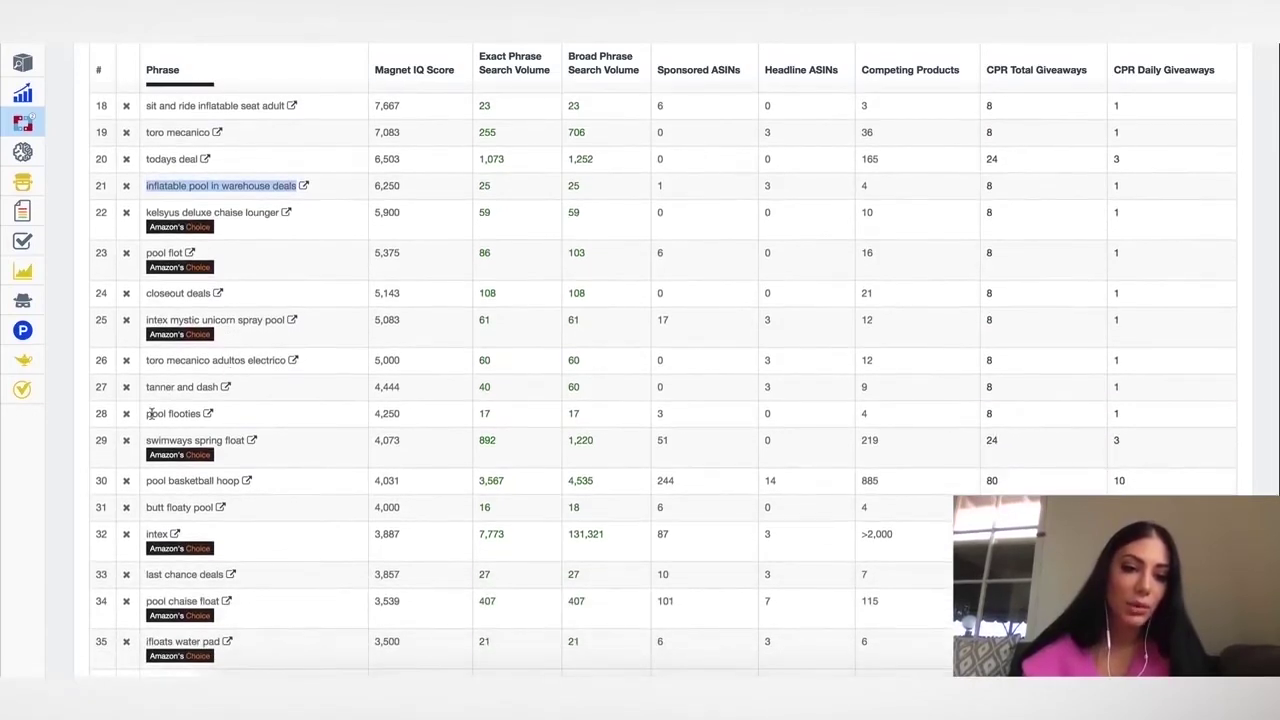
pyautogui.moveTo(148, 413); pyautogui.dragTo(208, 413)
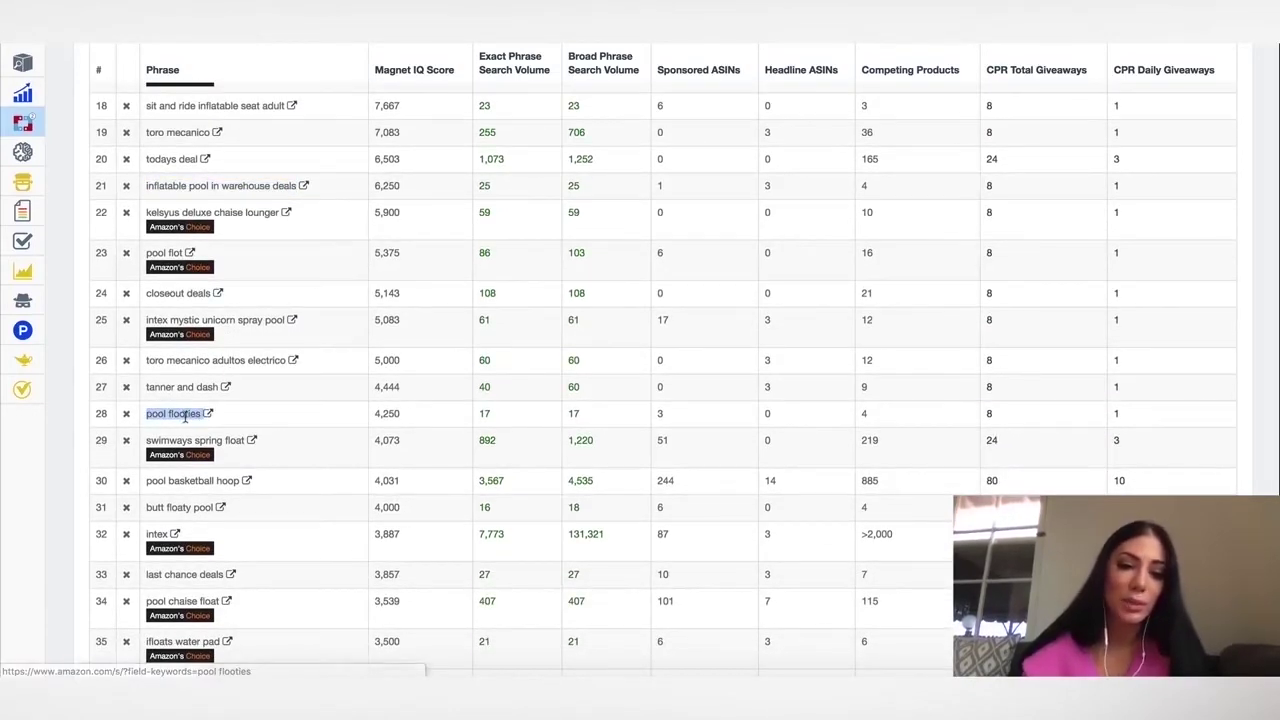
pyautogui.scroll(-1, 178, 420)
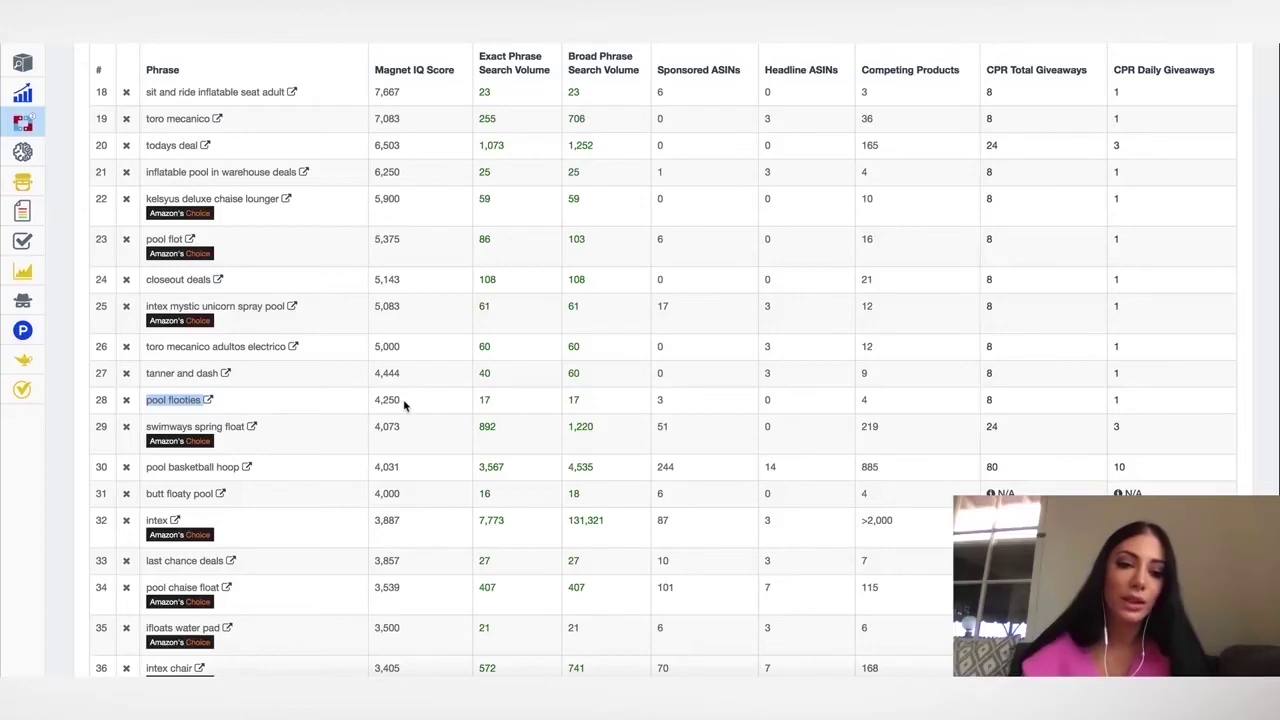
pyautogui.moveTo(146, 466); pyautogui.dragTo(234, 466)
# Step: Sort the keyword phrases by Exact Phrase Search Volume from high to low and look through the leading phrases
pyautogui.scroll(10, 405, 367)
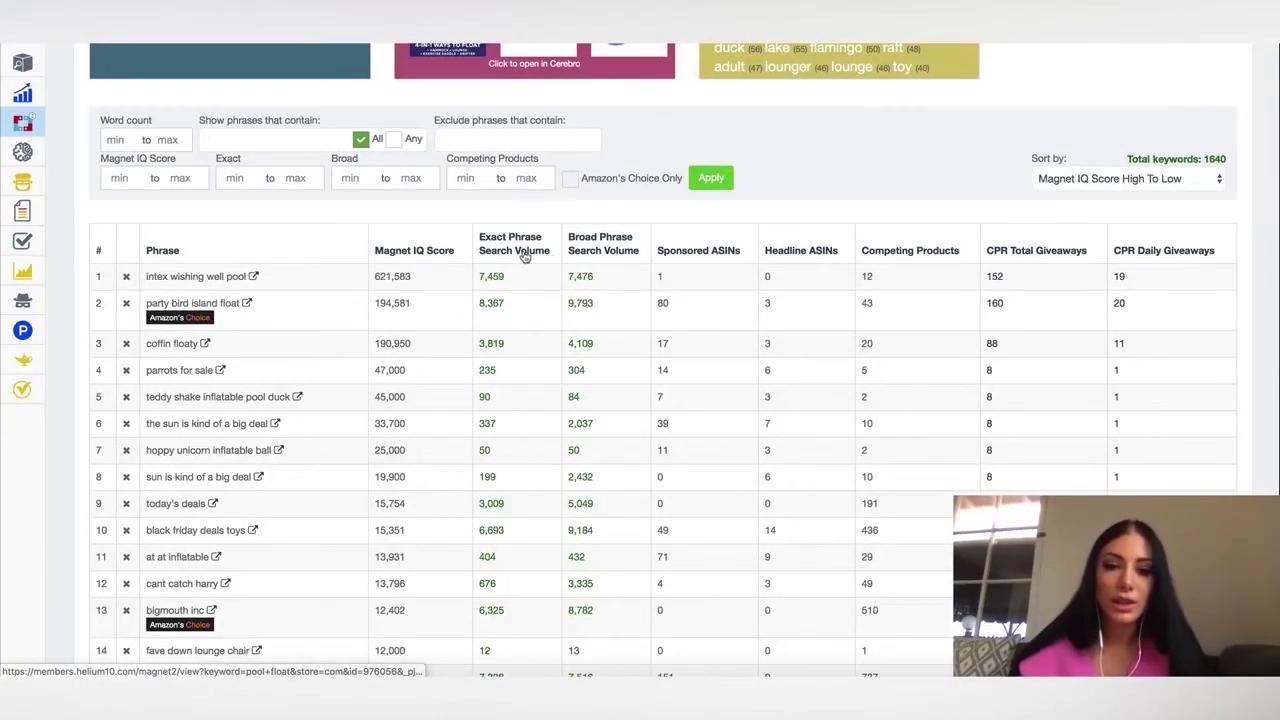
pyautogui.moveTo(590, 259)
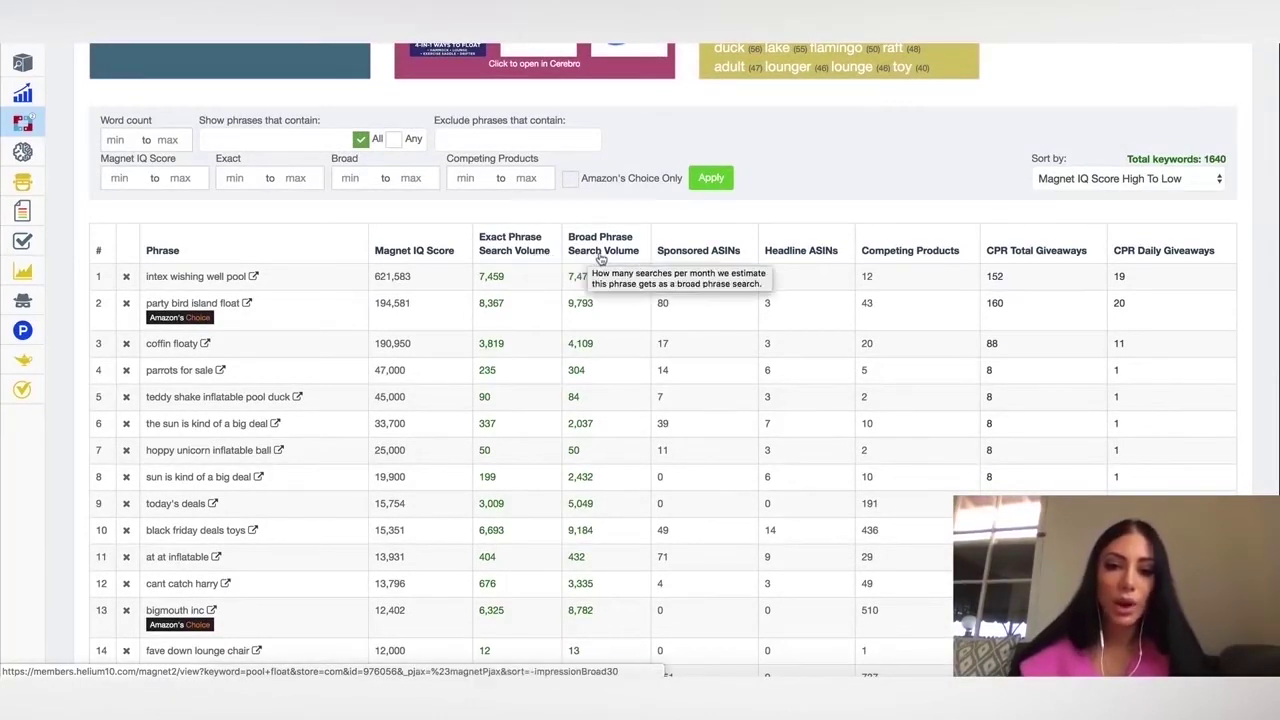
pyautogui.scroll(1, 601, 259)
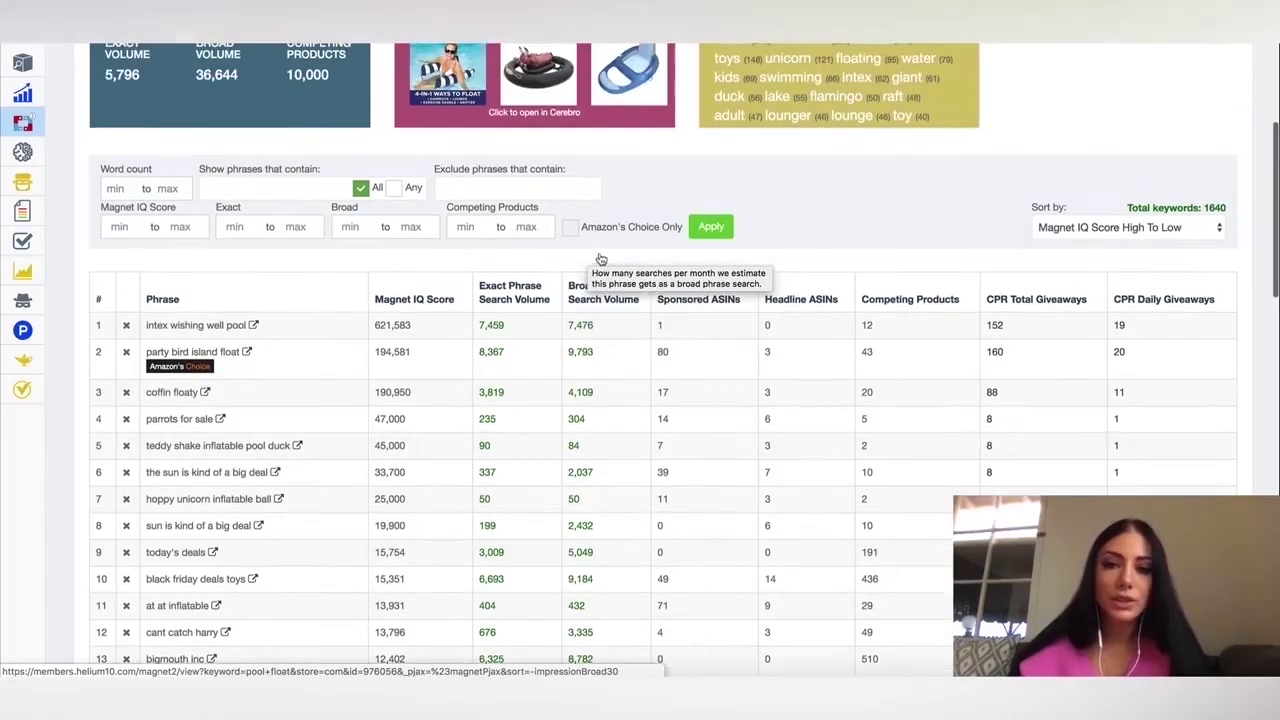
pyautogui.click(536, 291)
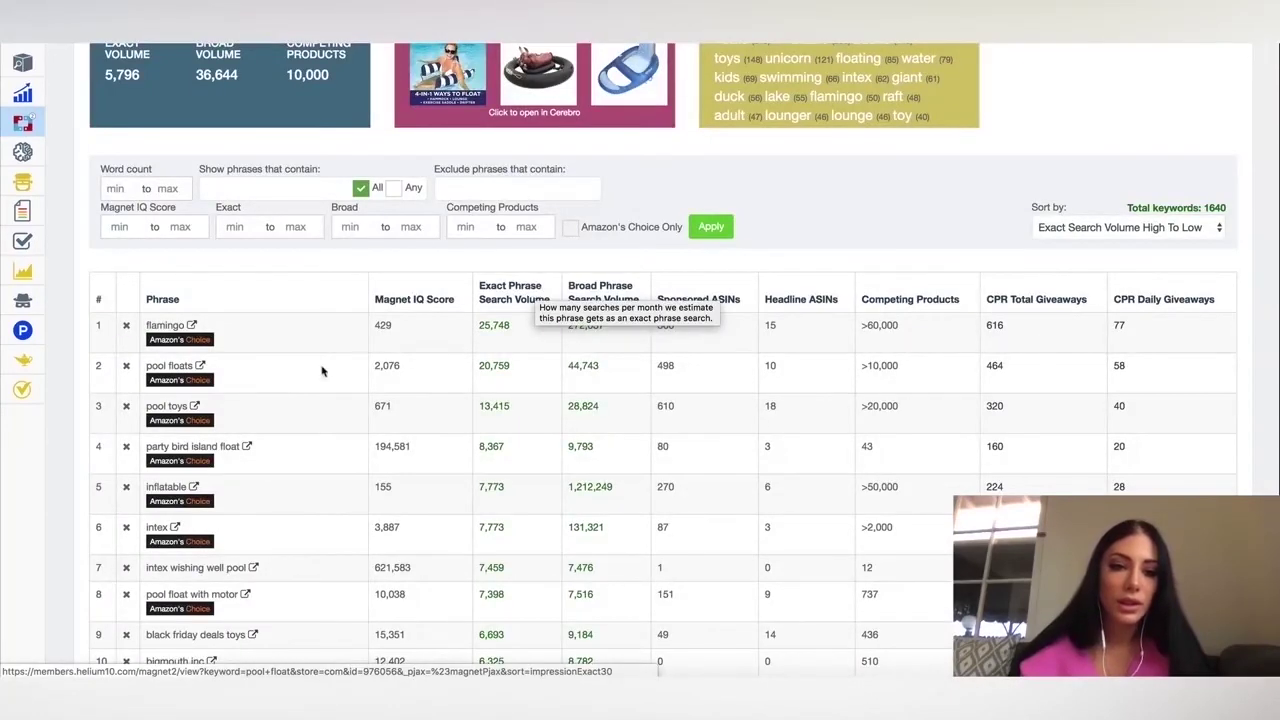
pyautogui.scroll(-1, 507, 330)
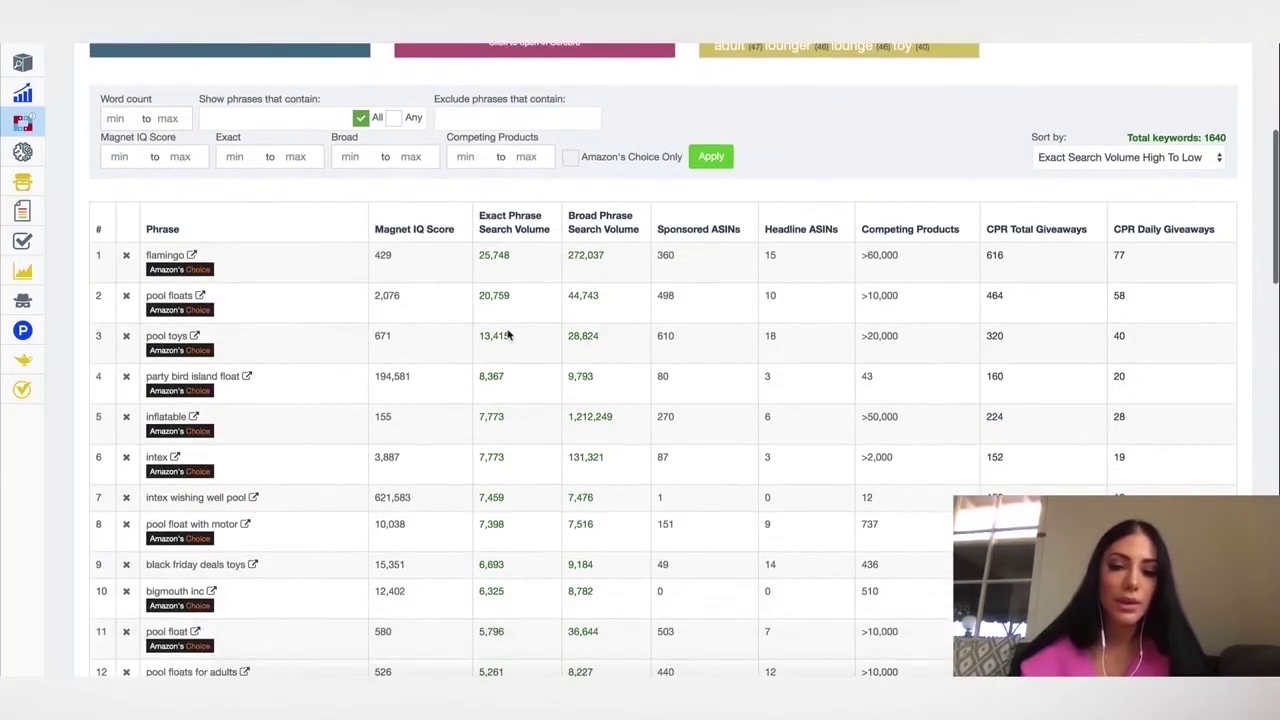
# Step: Return to the Helium 10 Tools overview and look over the descriptions of the available tools
pyautogui.scroll(2, 508, 333)
pyautogui.scroll(1, 508, 336)
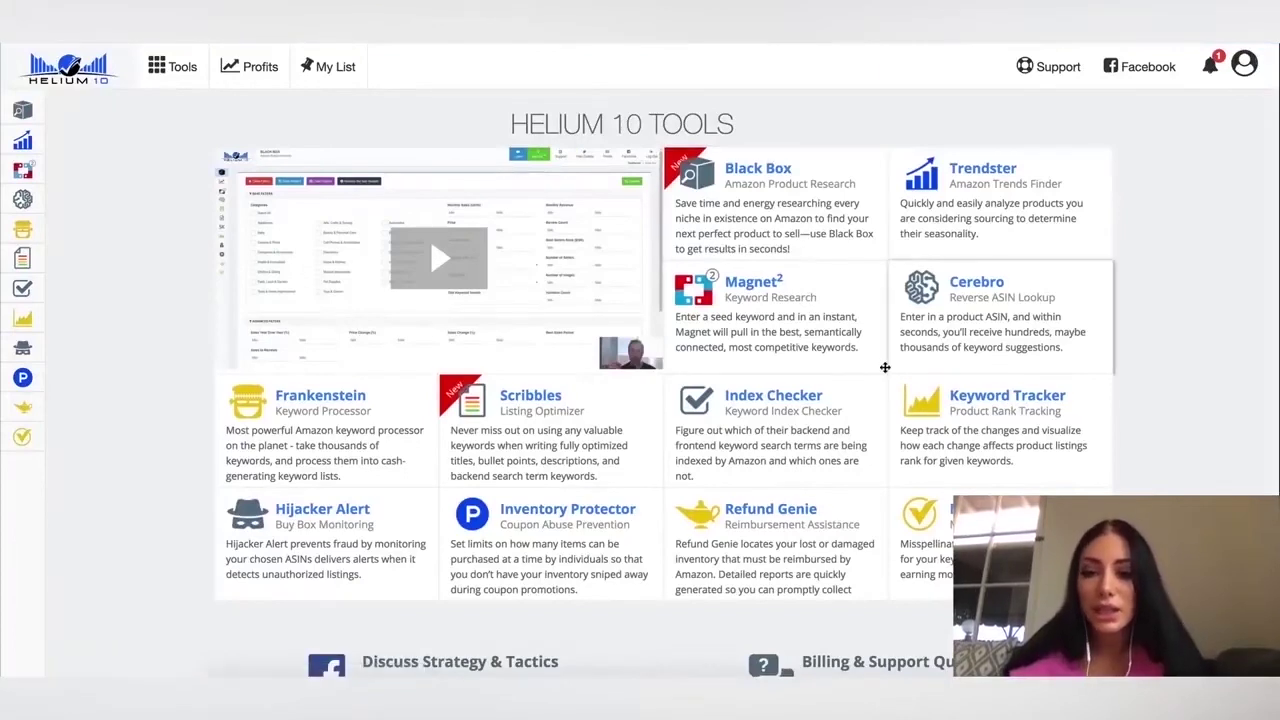
pyautogui.scroll(-1, 935, 400)
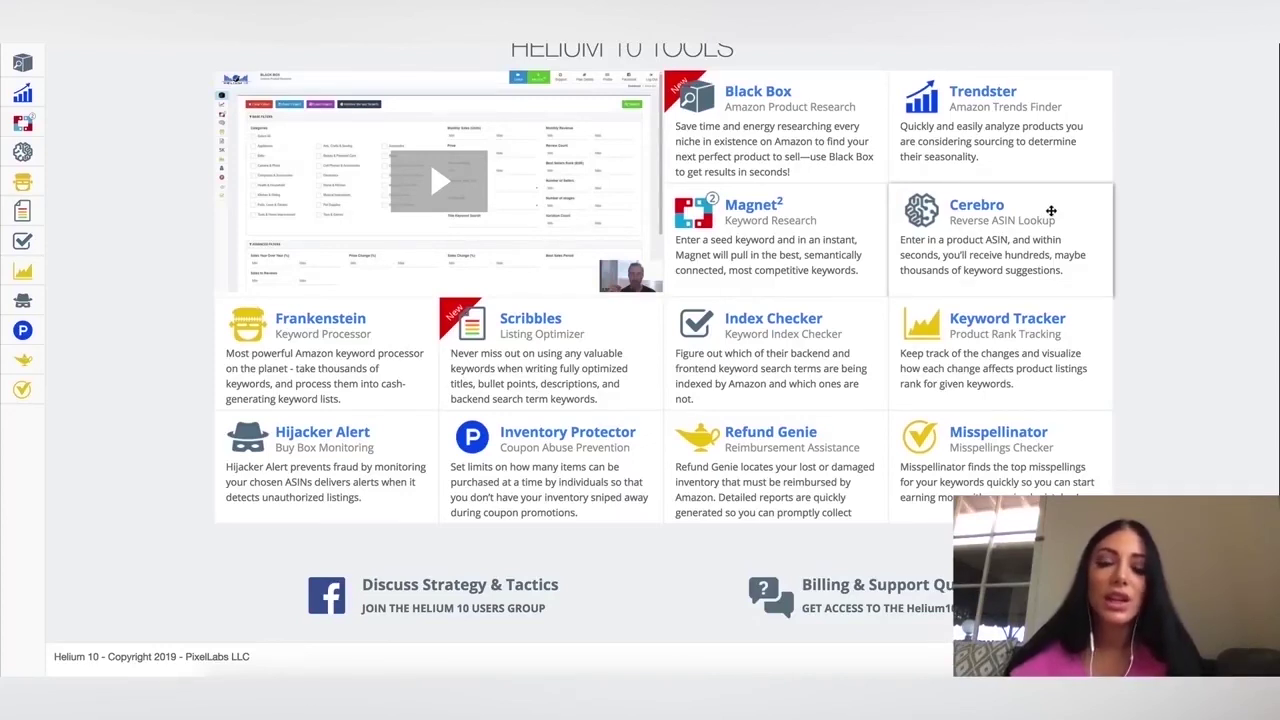
pyautogui.scroll(2, 620, 430)
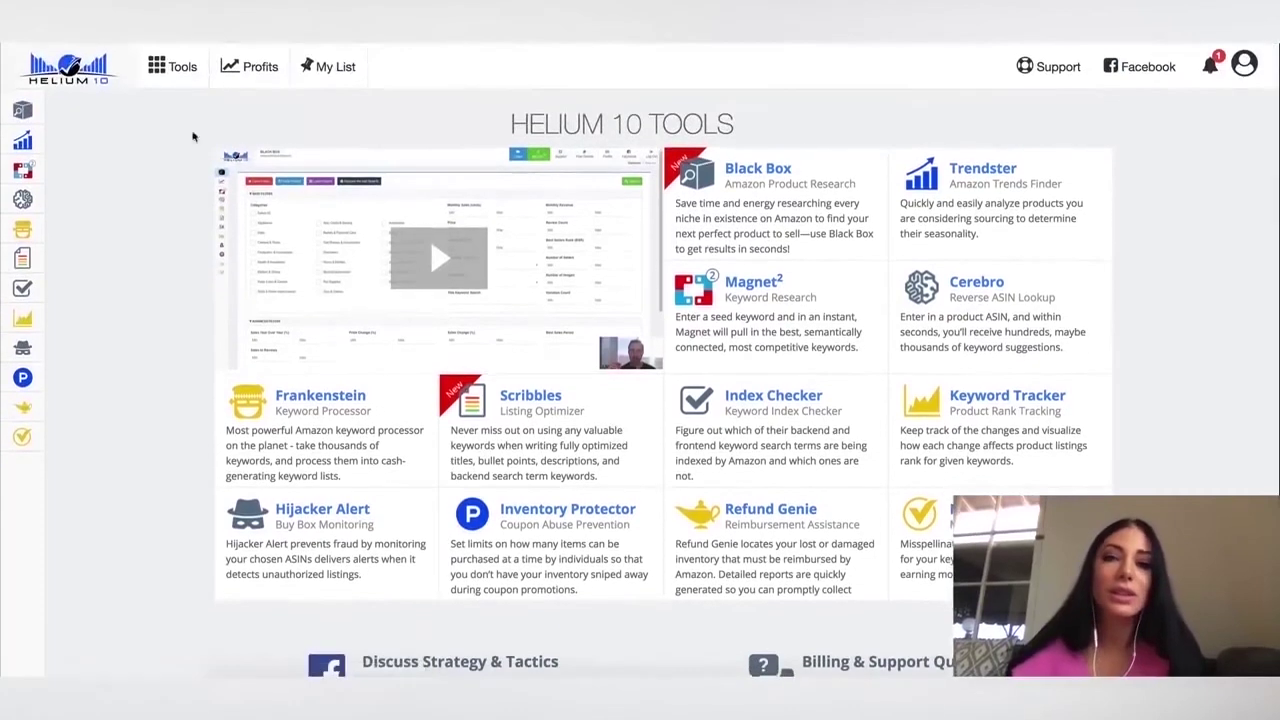